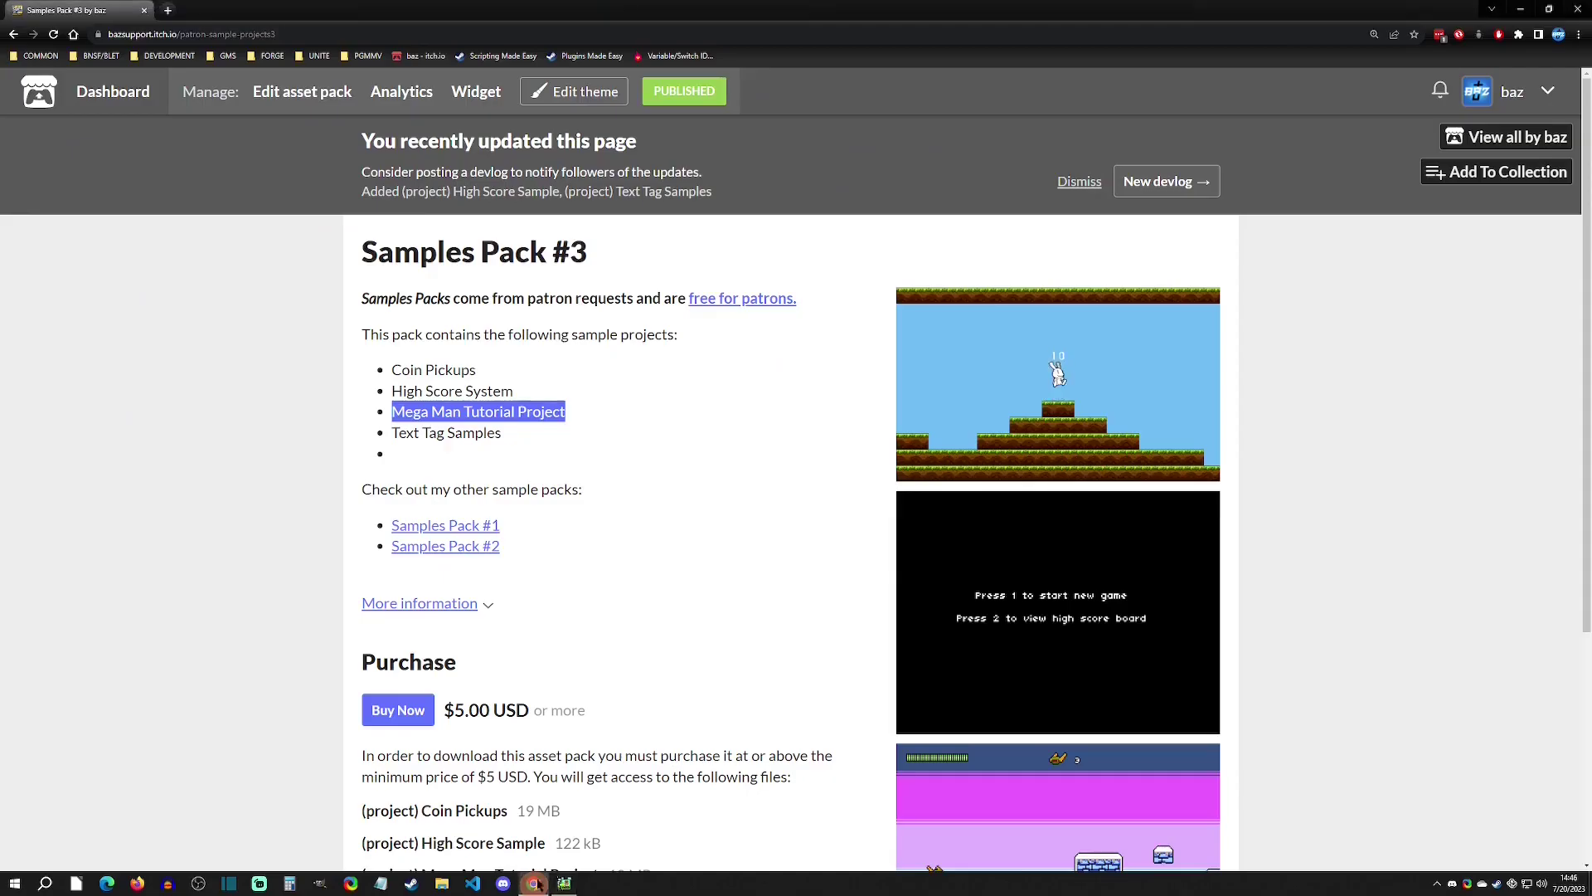
Look over the Samples Pack #3 page in the browser and highlight the Mega Man Tutorial Project entry
{"action": "left_click", "coordinate": [533, 882]}
{"action": "left_click_drag", "start_coordinate": [359, 250], "coordinate": [686, 252]}
{"action": "left_click_drag", "start_coordinate": [384, 412], "coordinate": [590, 411]}
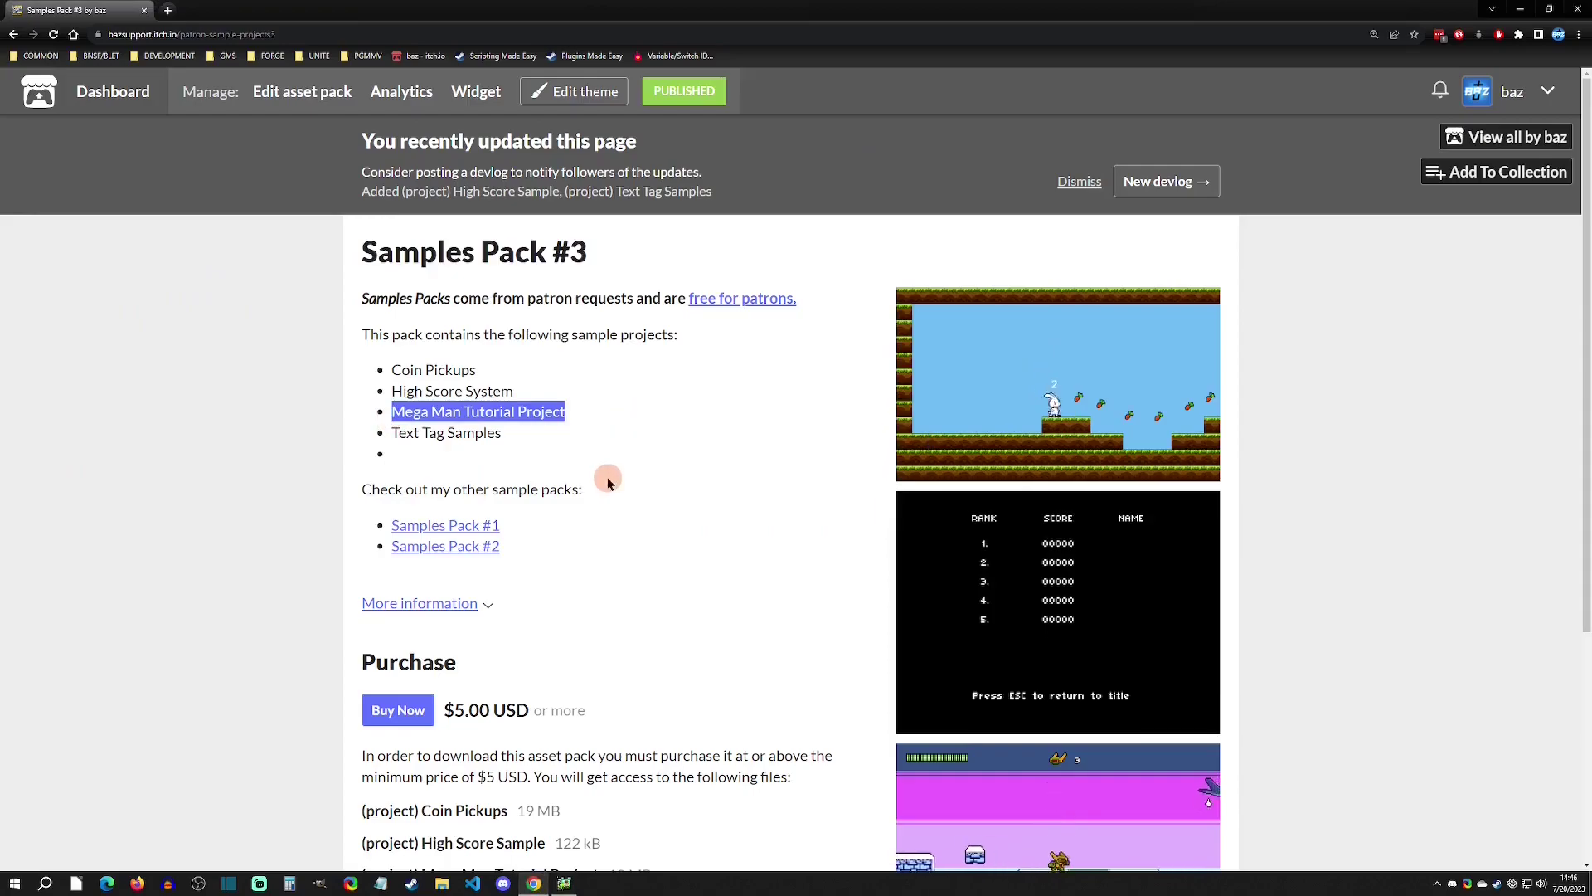
Switch to Pixel Game Maker MV and set the p2 s6 scene from the Planet 2 folder as the start scene
{"action": "left_click", "coordinate": [569, 884]}
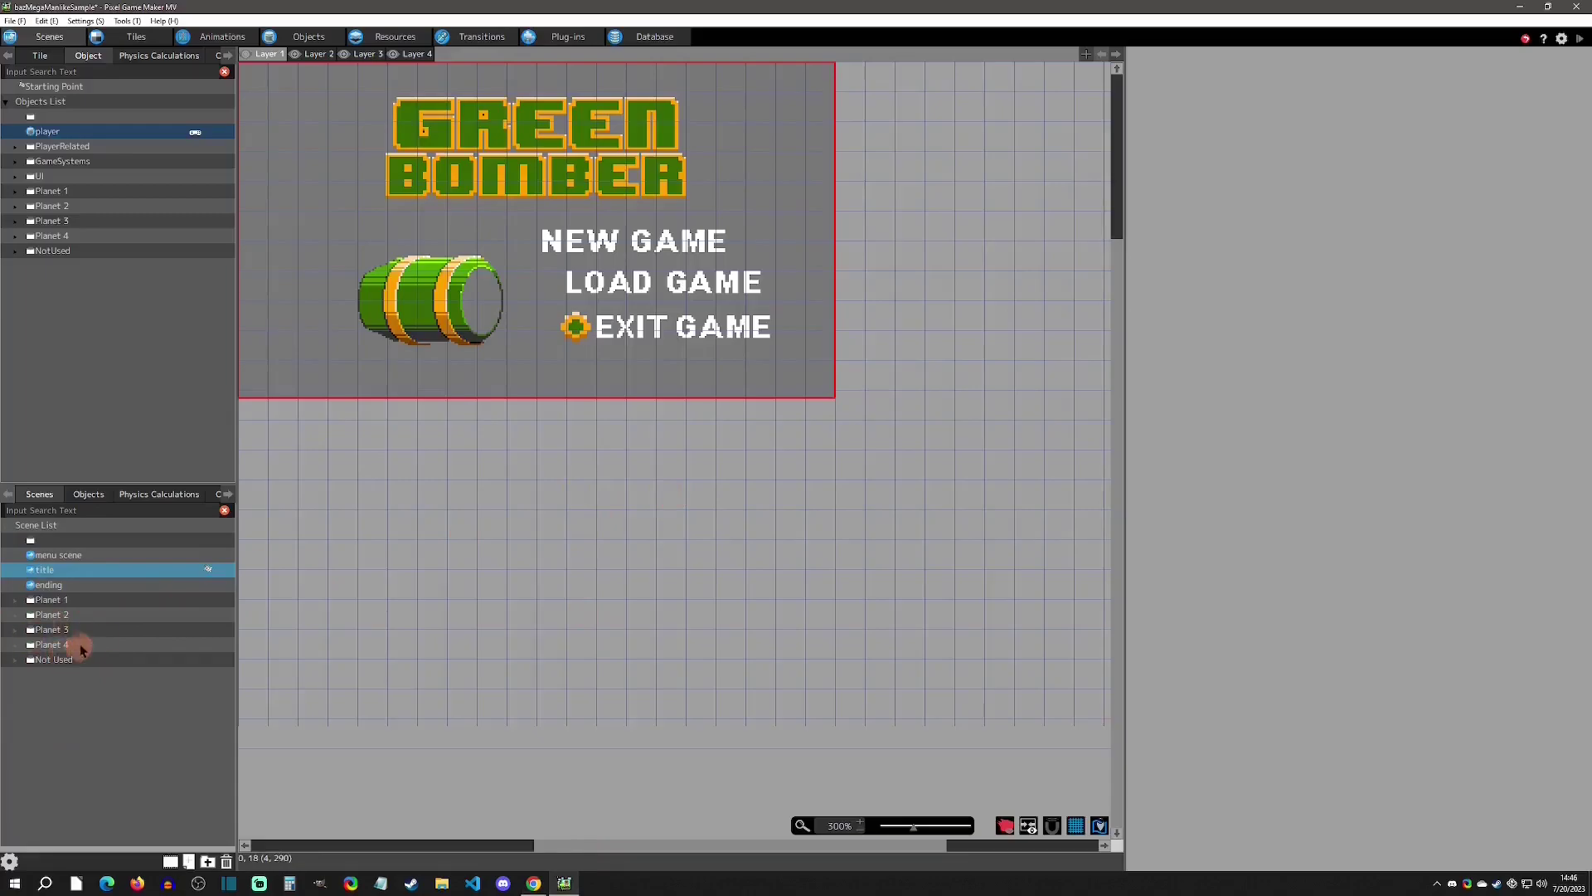
{"action": "double_click", "coordinate": [16, 616]}
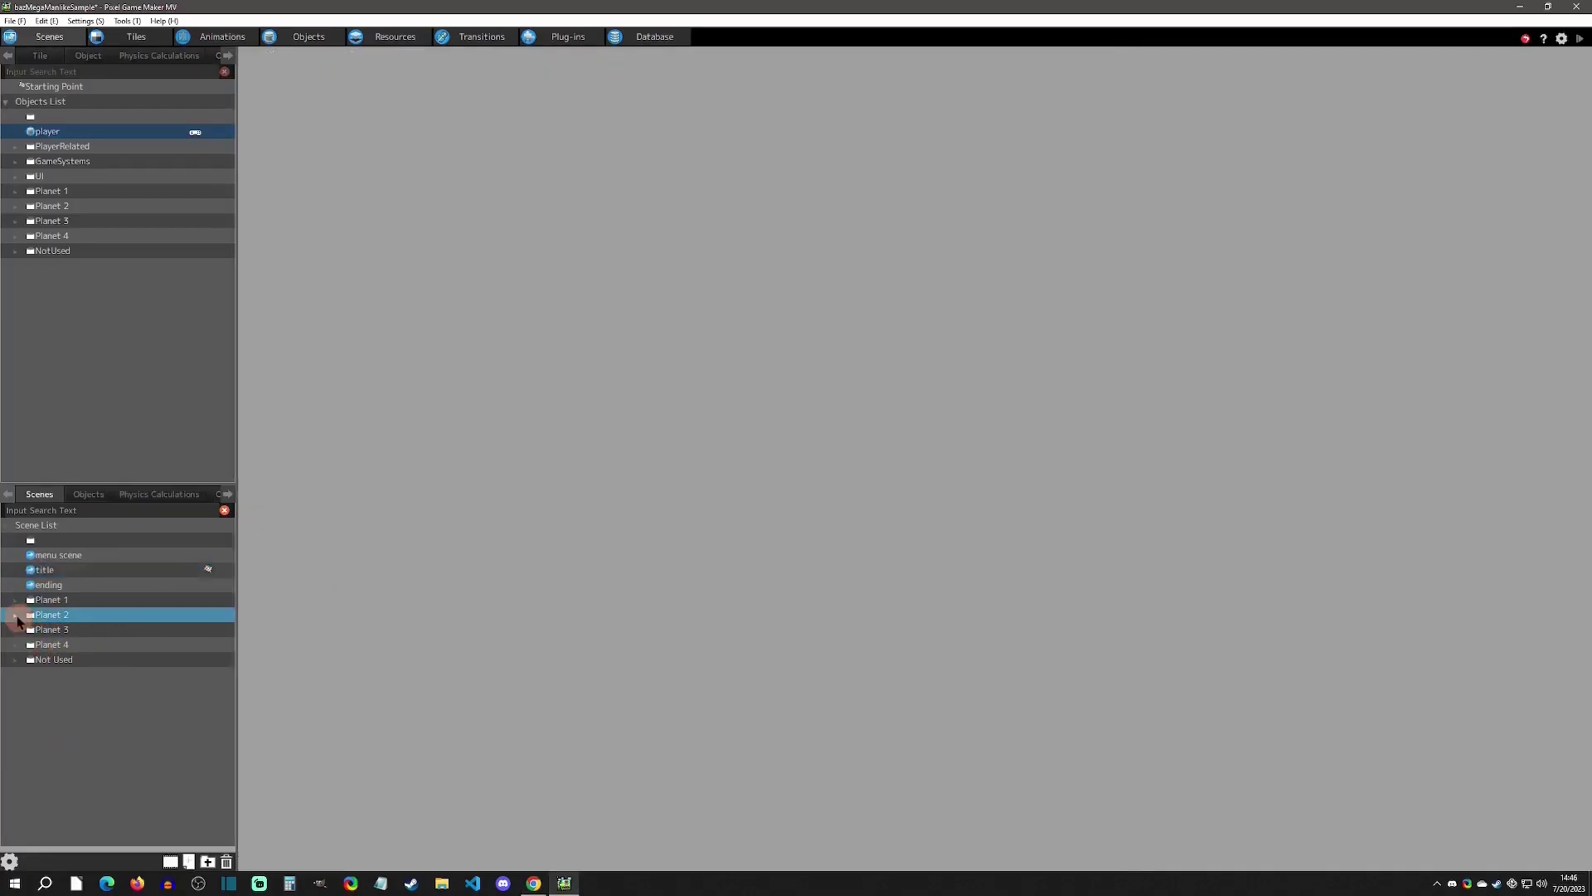
{"action": "left_click", "coordinate": [75, 795]}
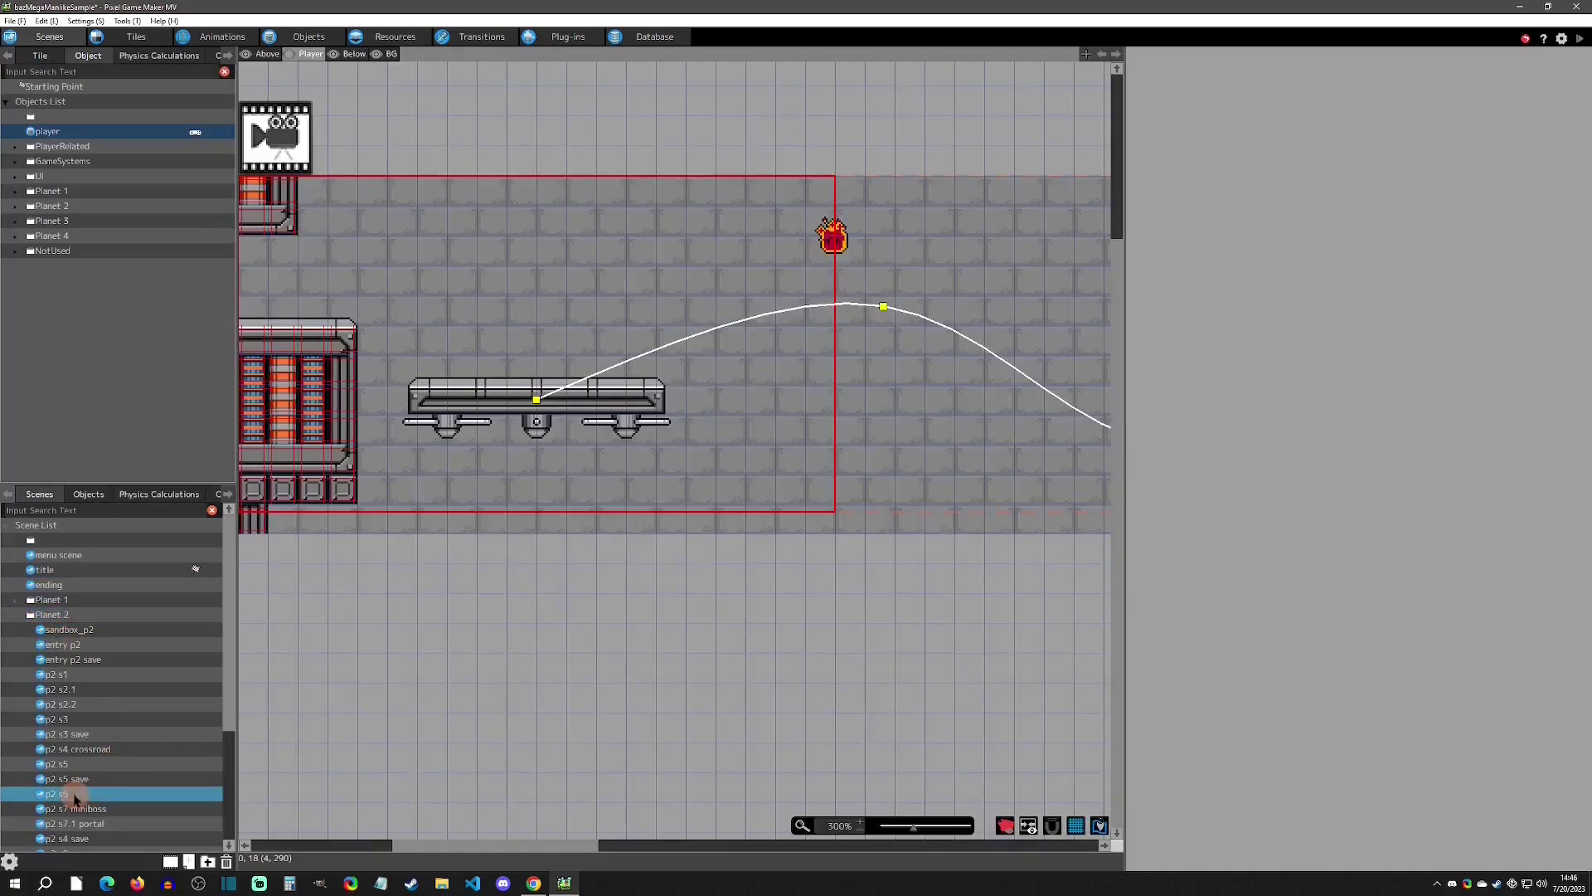
{"action": "right_click", "coordinate": [100, 794]}
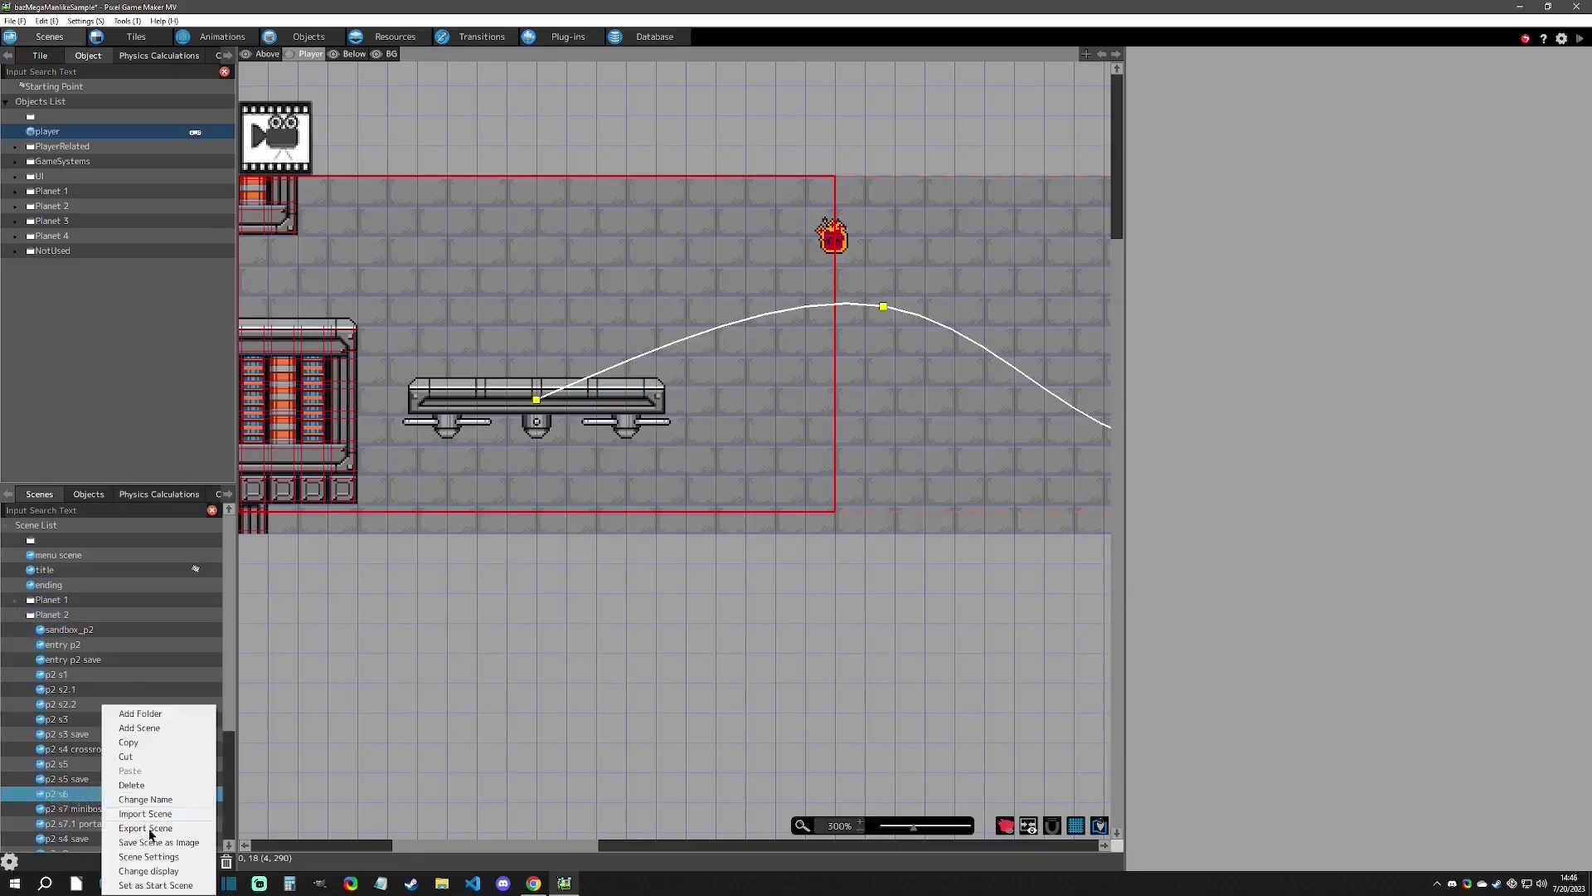
{"action": "left_click", "coordinate": [156, 885]}
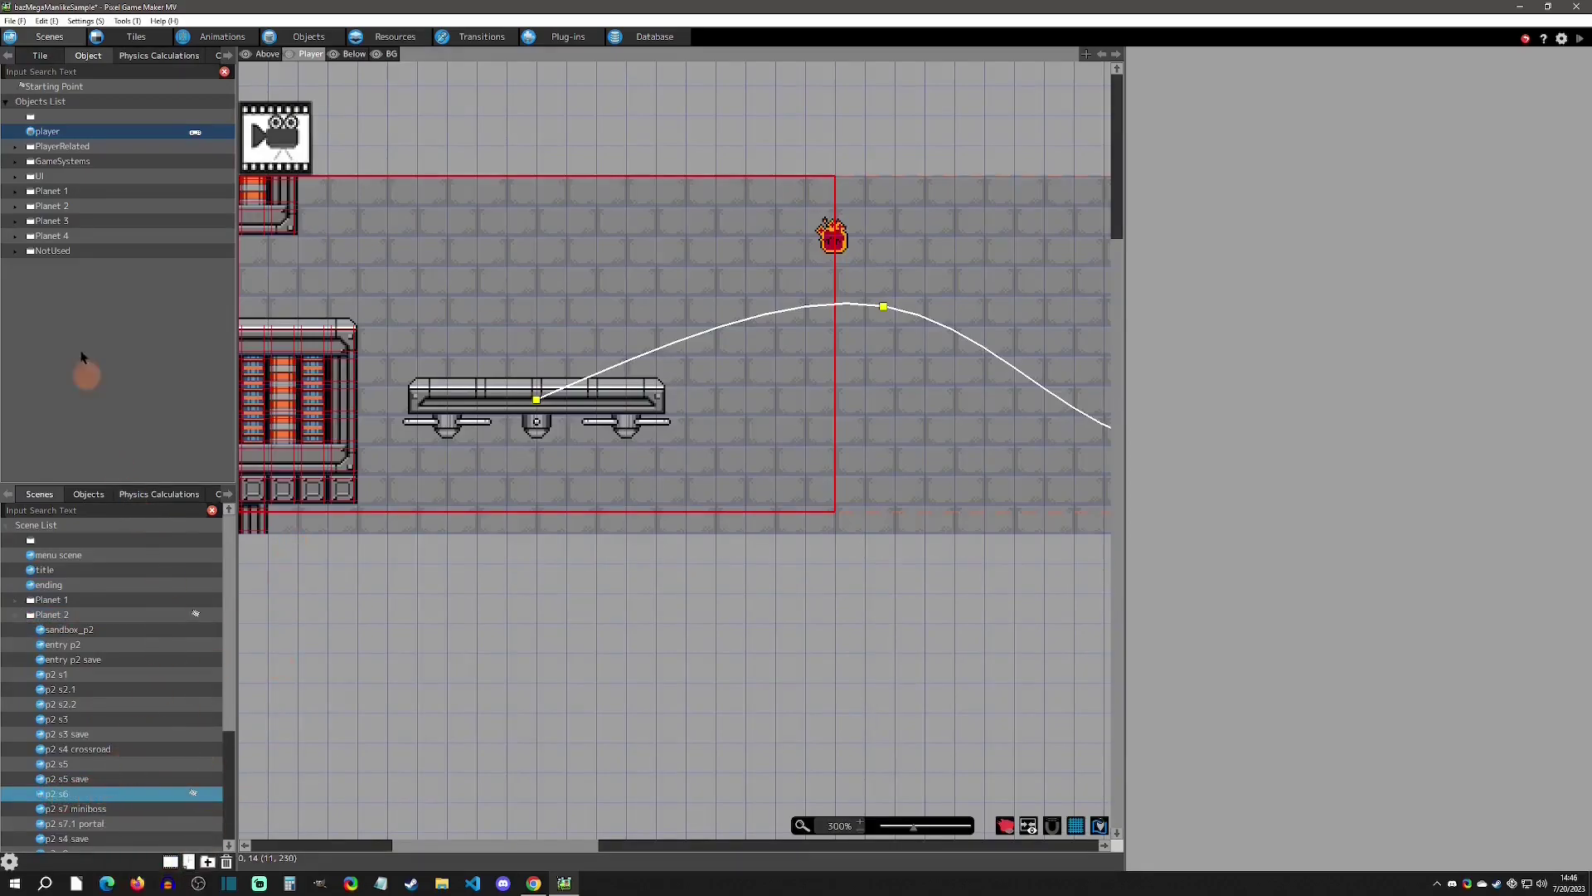
Place the player object on the ledge before the floating platform, at about X 46, Y 67, and test-play the scene
{"action": "left_click", "coordinate": [60, 133]}
{"action": "left_click_drag", "start_coordinate": [60, 133], "coordinate": [326, 301]}
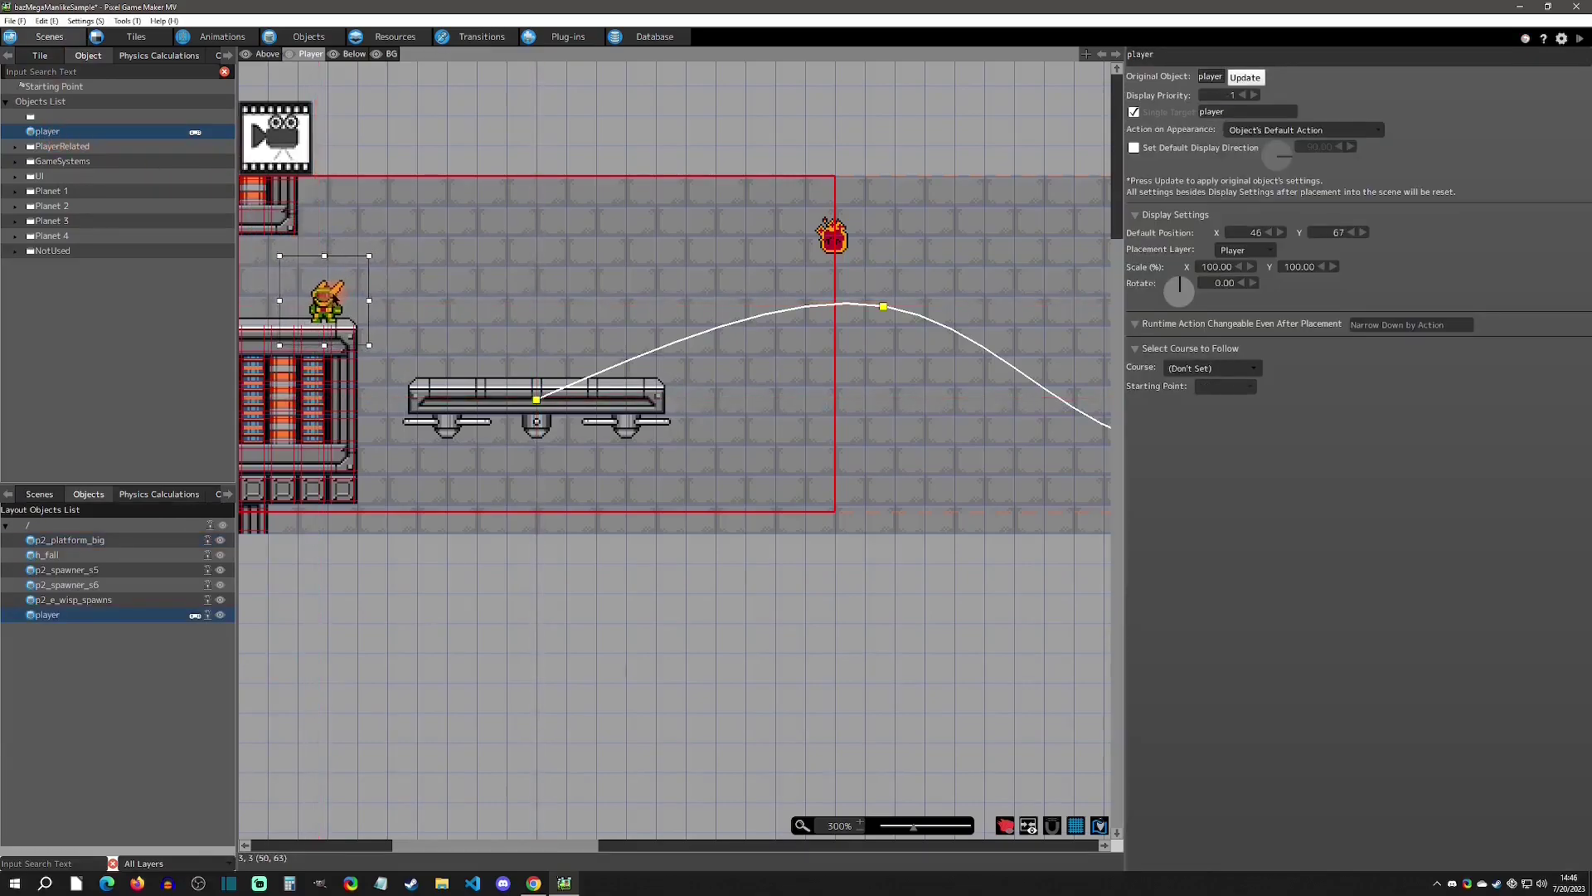
{"action": "left_click", "coordinate": [1581, 40]}
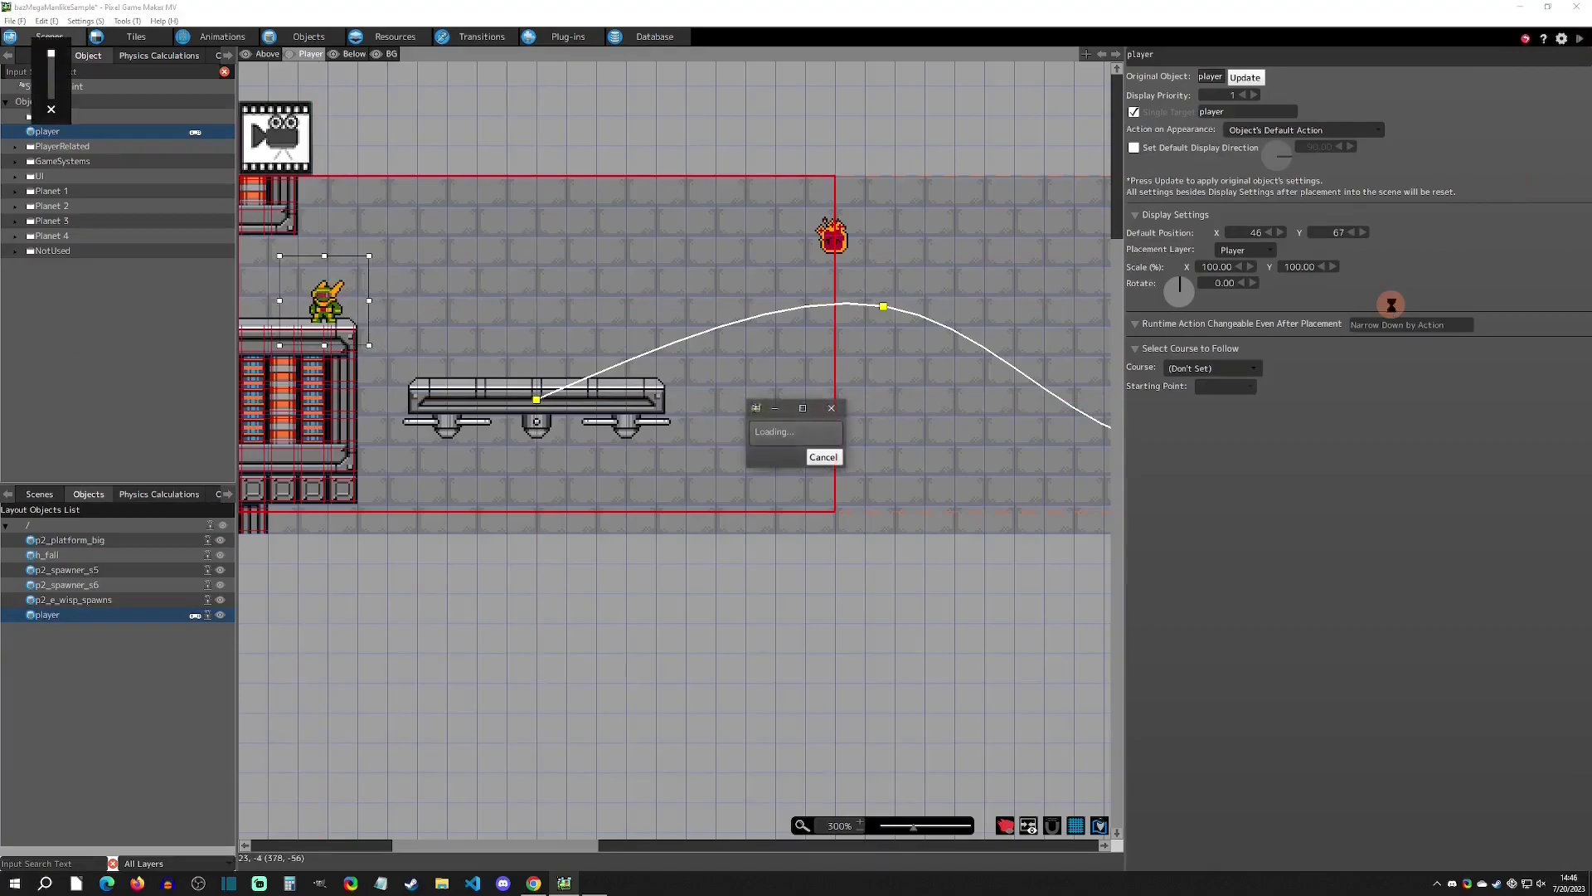
{"action": "key", "text": "Right"}
{"action": "key", "text": "z"}
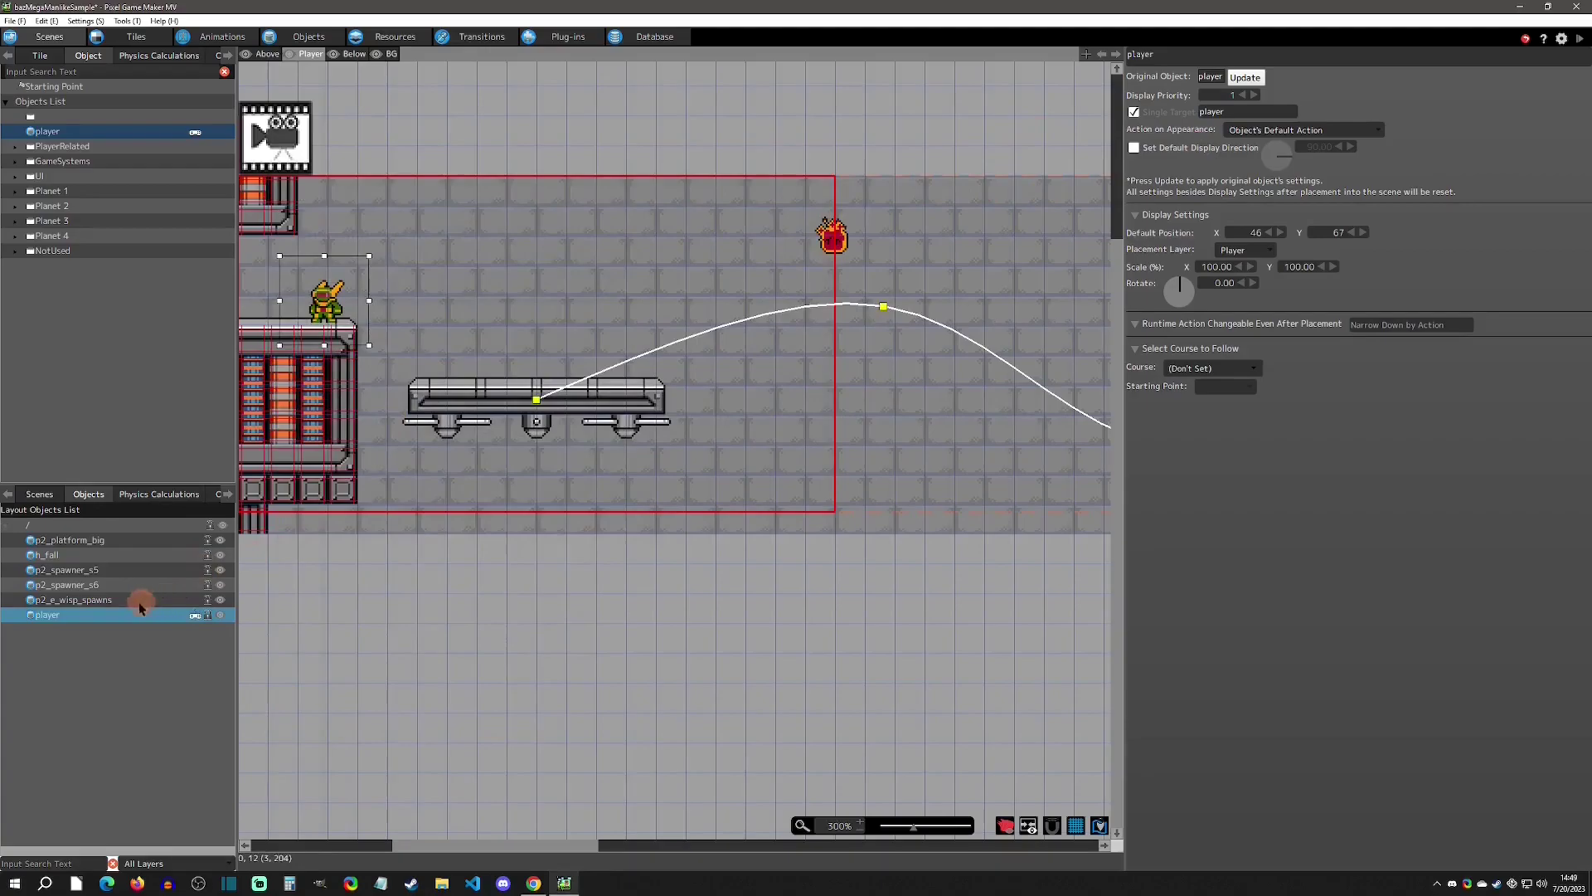
Compare the placement settings and Action on Appearance of p2_spawner_s5 and p2_spawner_s6 in the scene
{"action": "left_click", "coordinate": [95, 569]}
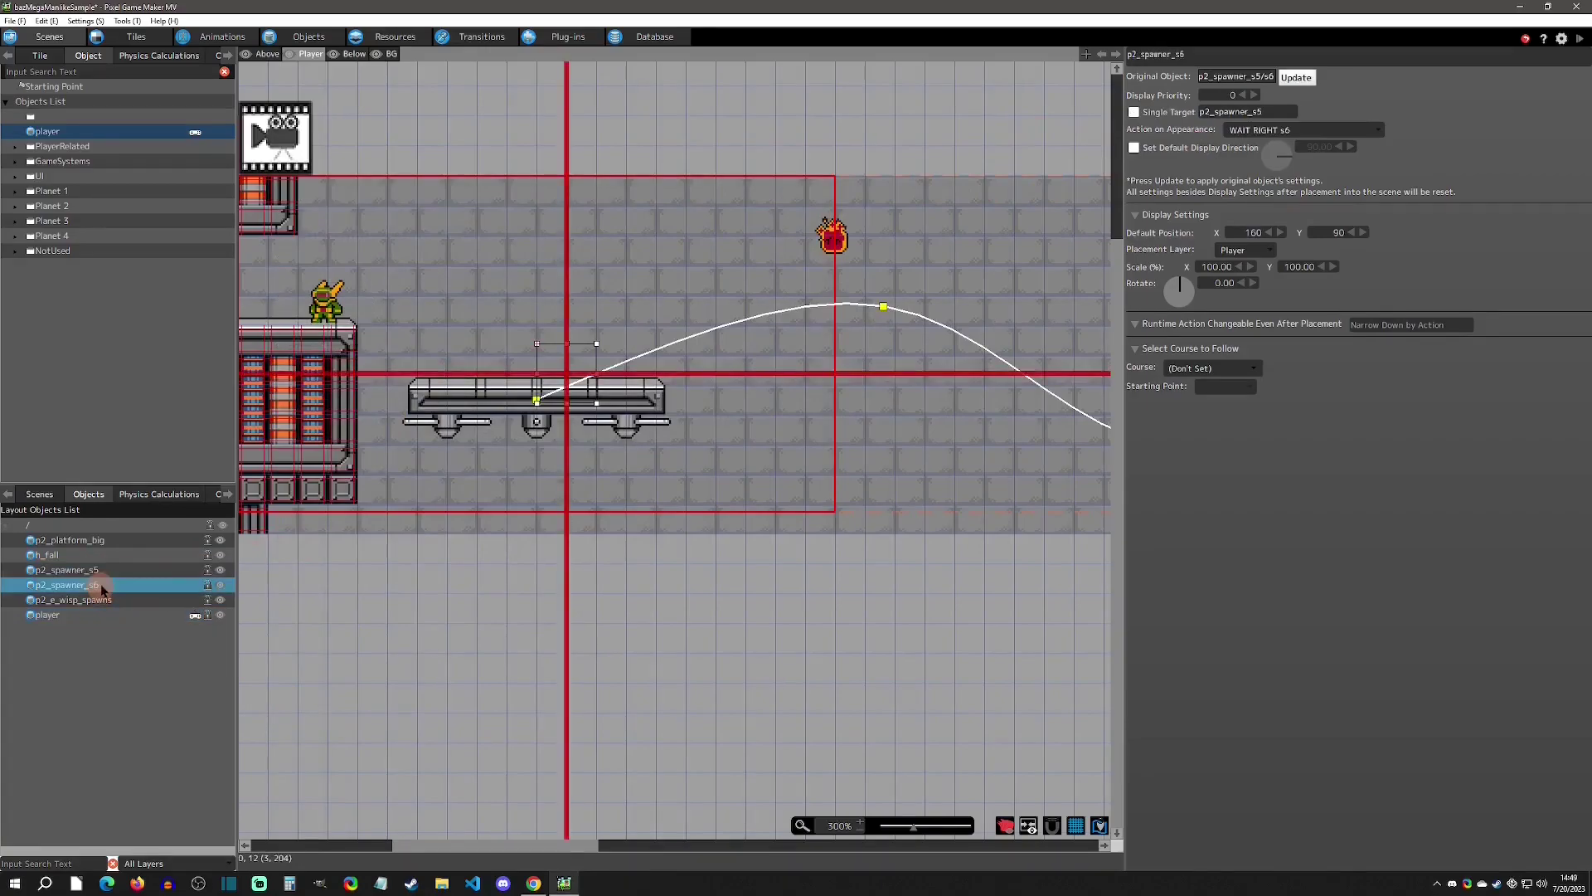
{"action": "key", "text": "Up"}
{"action": "left_click", "coordinate": [97, 570]}
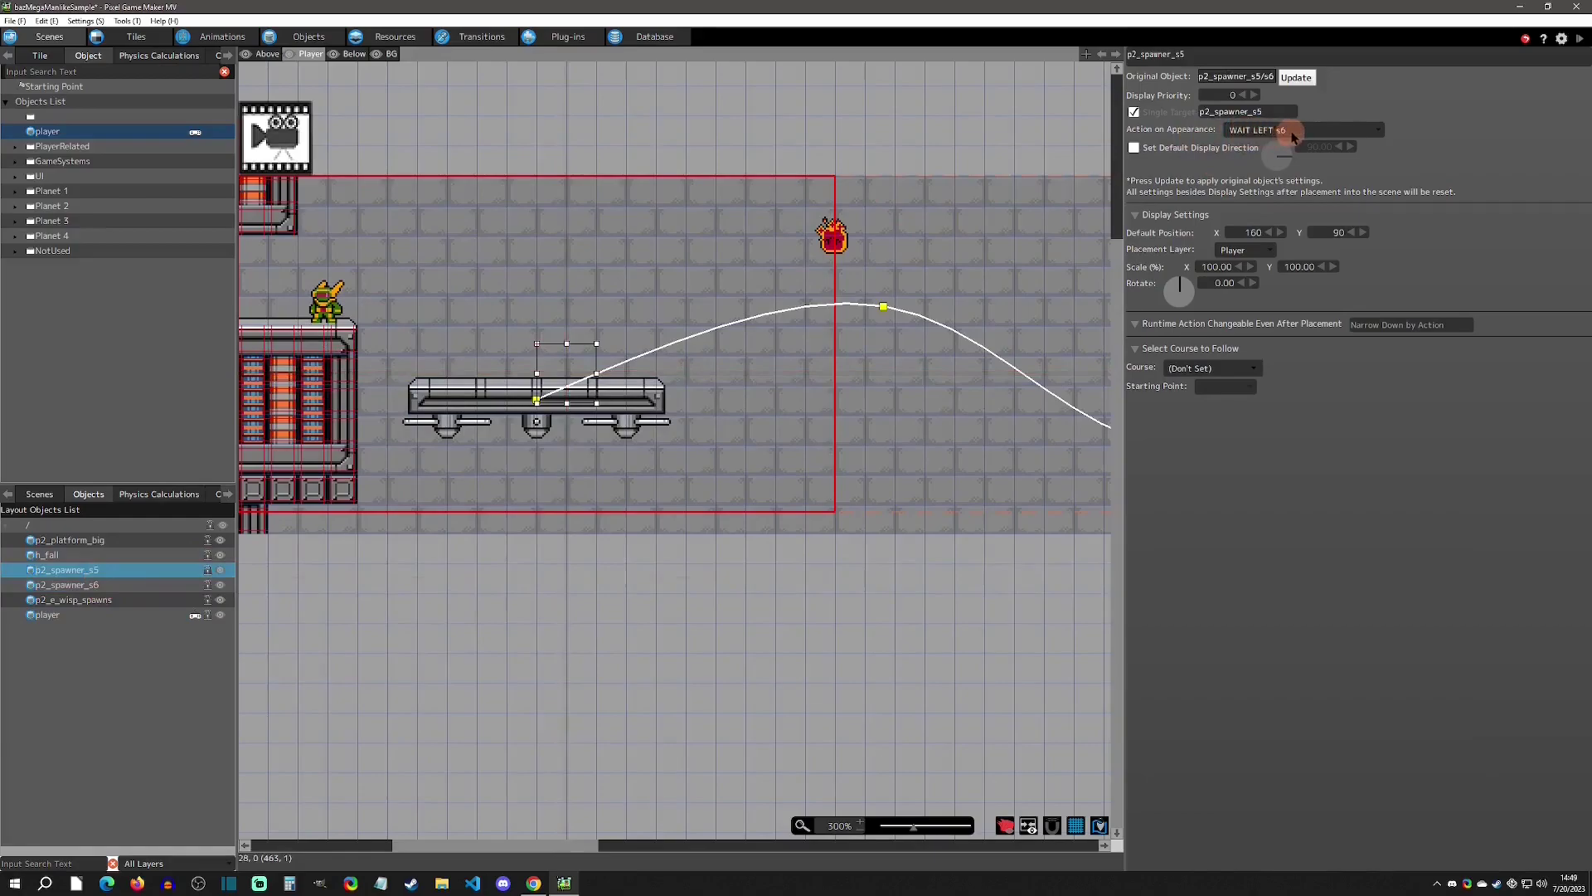
{"action": "left_click", "coordinate": [99, 586]}
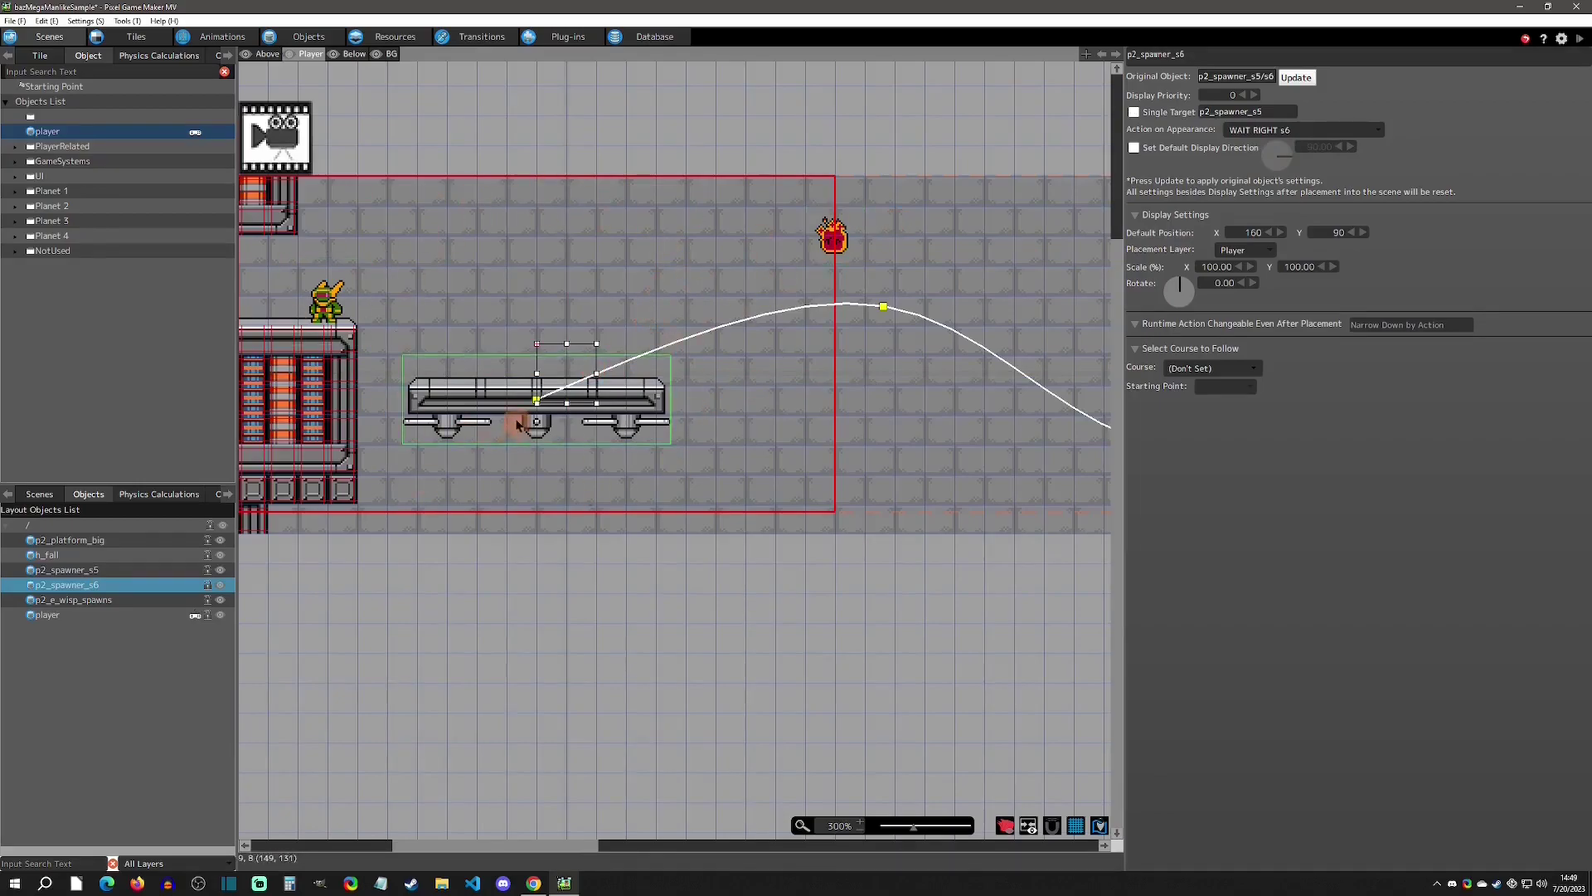
Open the base object of p2_spawner_s6 and review its basic settings, including Fix Relative Position to Camera, against its placement in the scene
{"action": "right_click", "coordinate": [556, 349]}
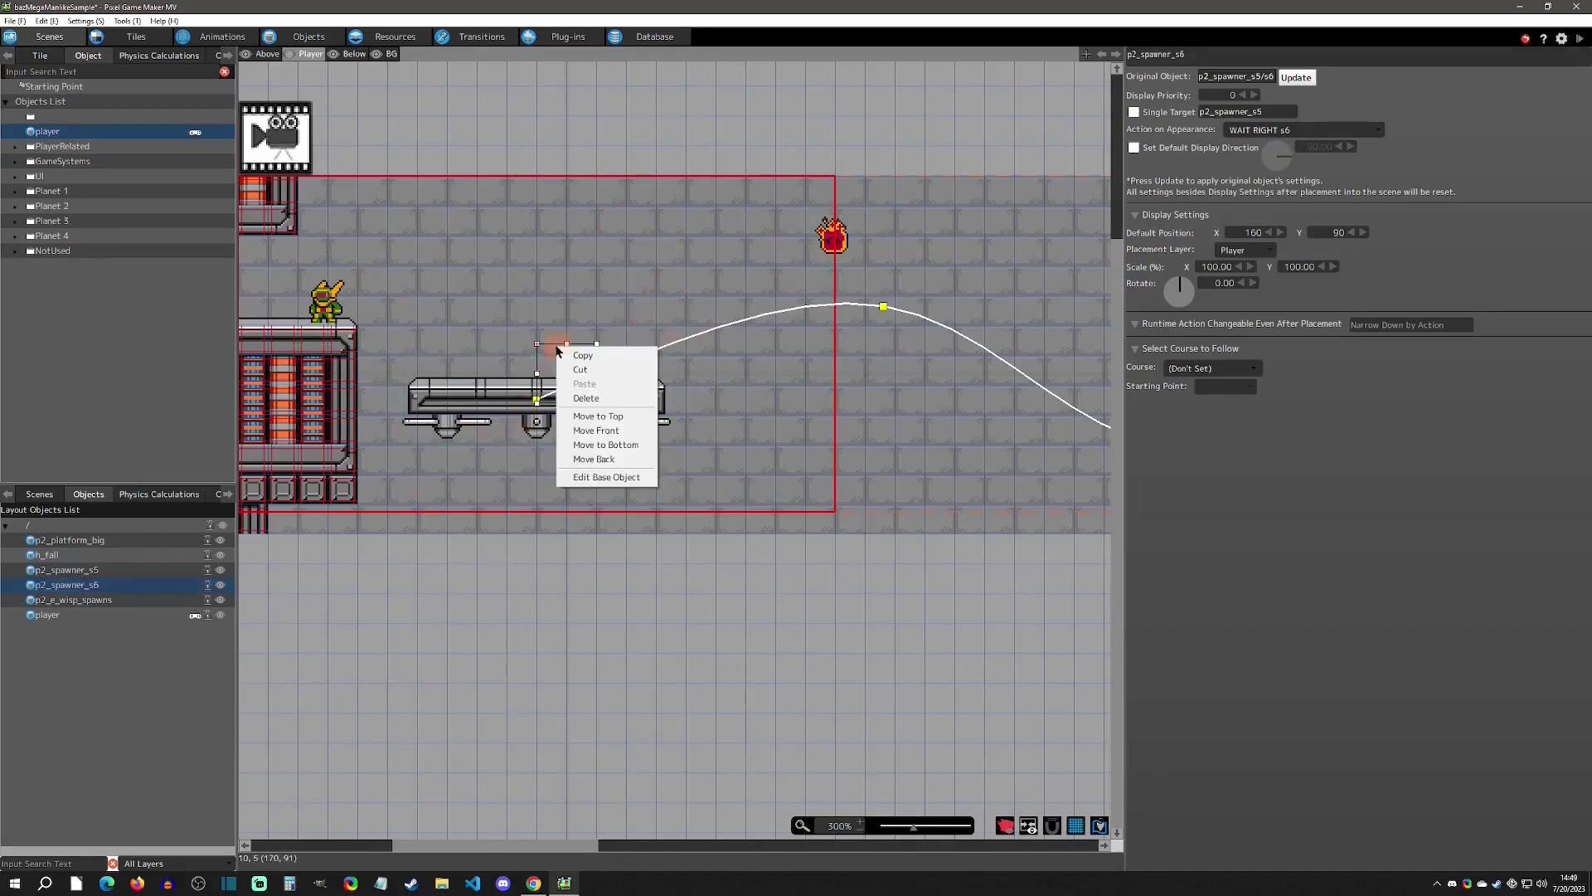
{"action": "left_click", "coordinate": [605, 478]}
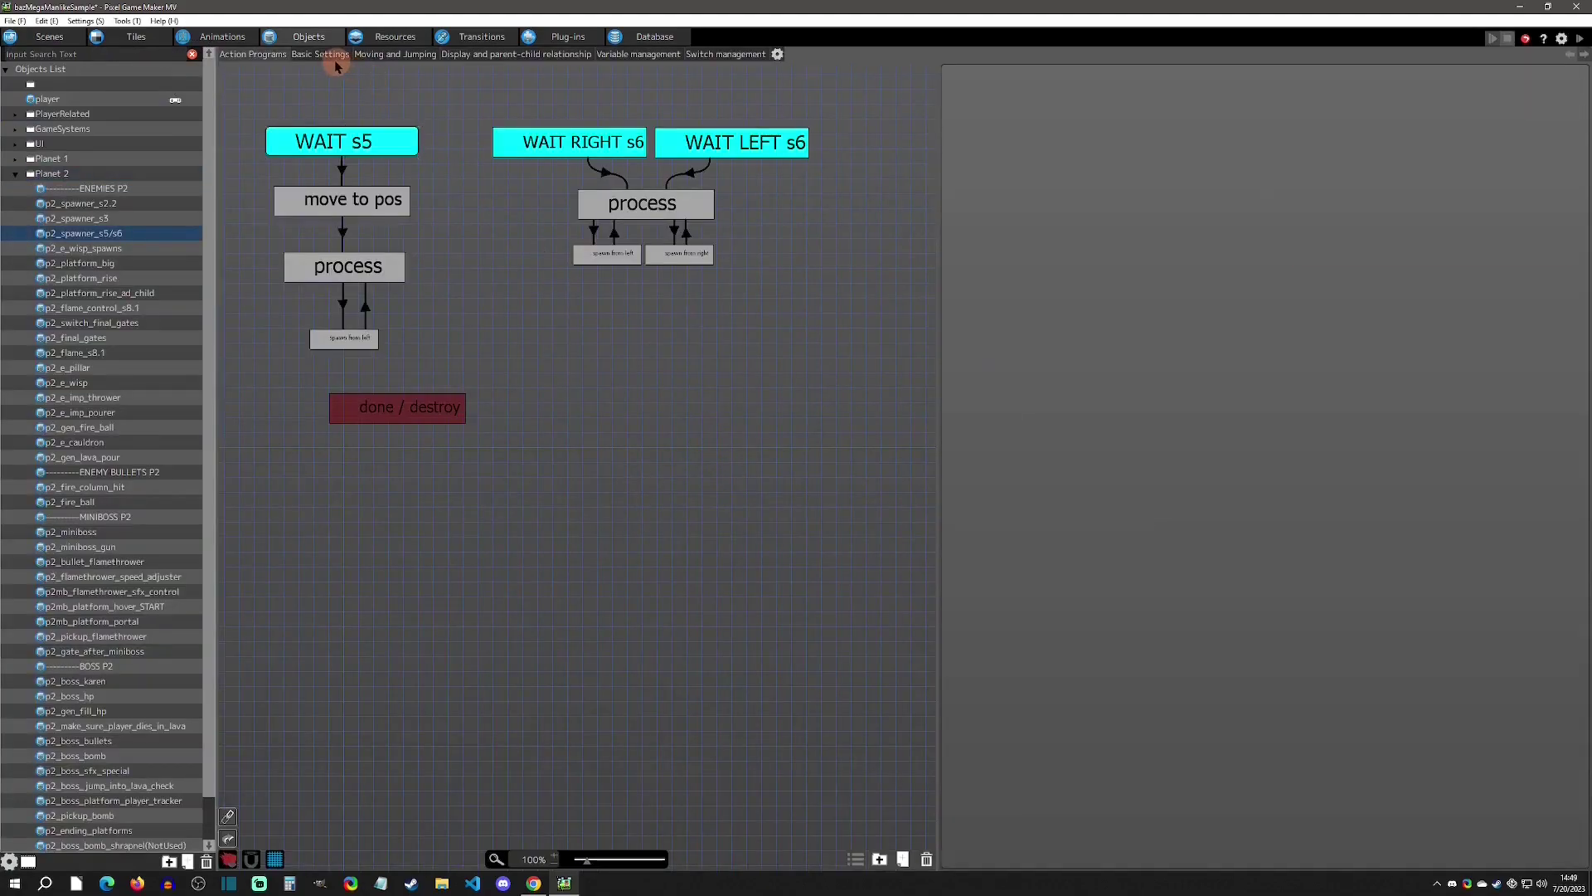
{"action": "left_click", "coordinate": [328, 60]}
{"action": "left_click", "coordinate": [246, 537]}
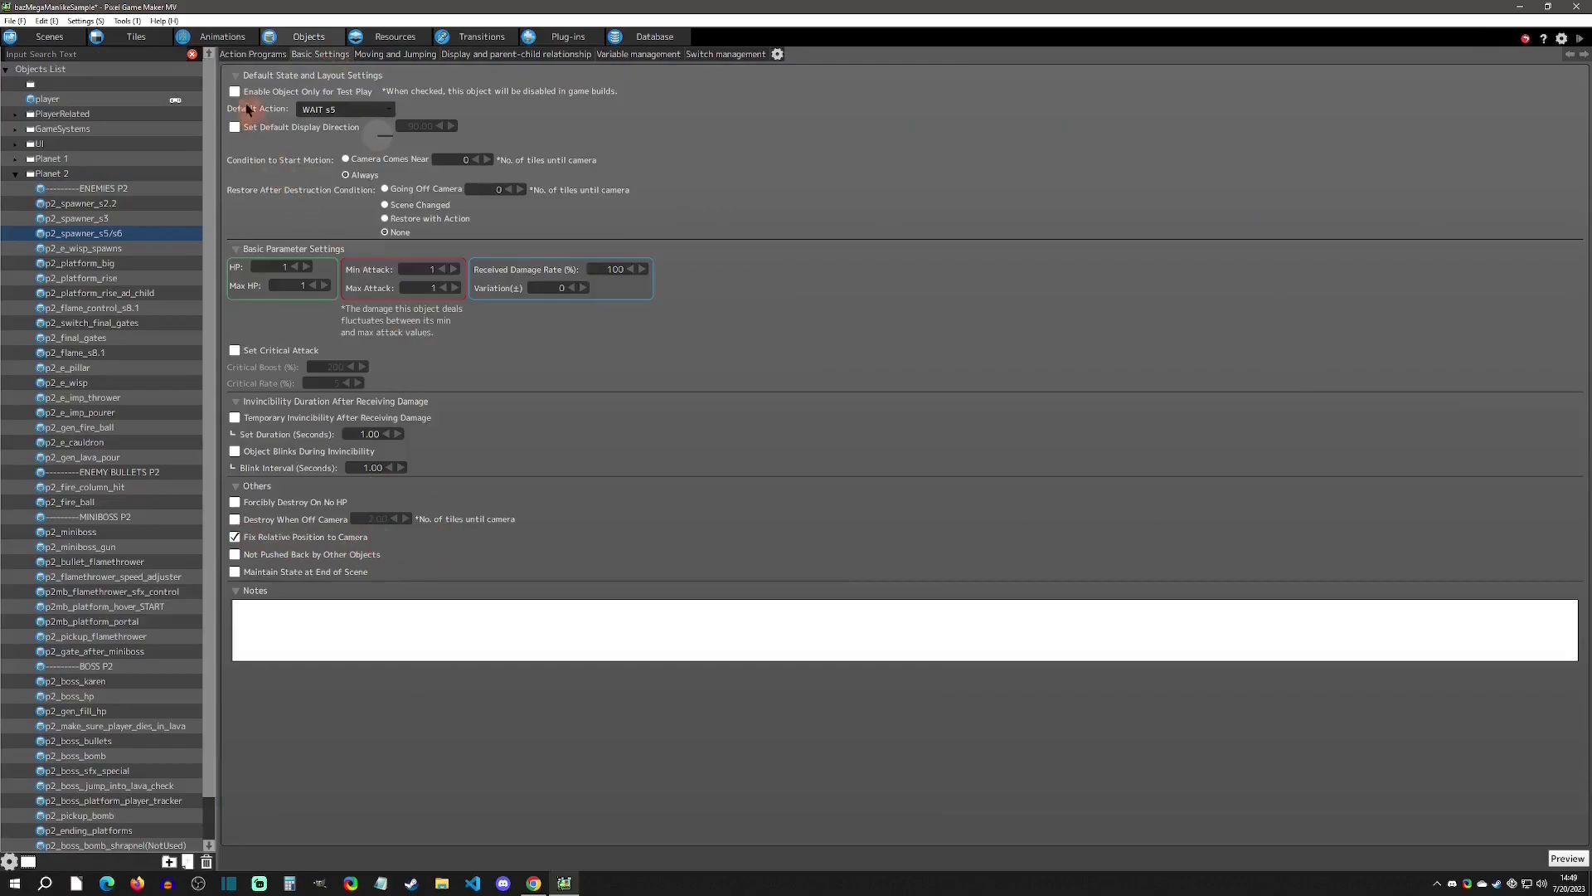
{"action": "left_click", "coordinate": [50, 36]}
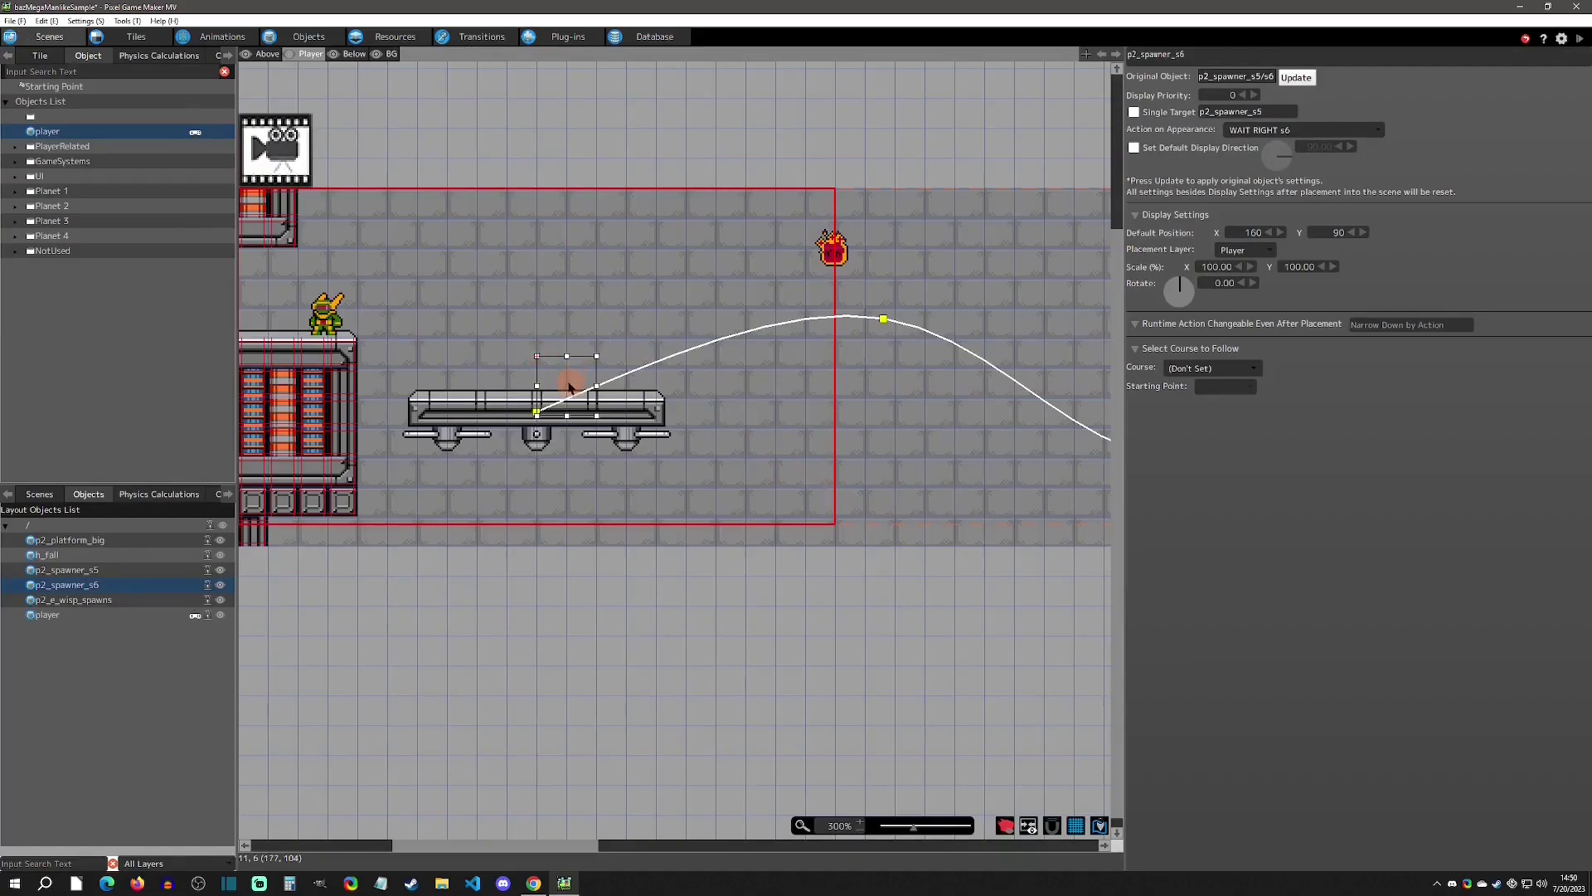
{"action": "left_click", "coordinate": [313, 36]}
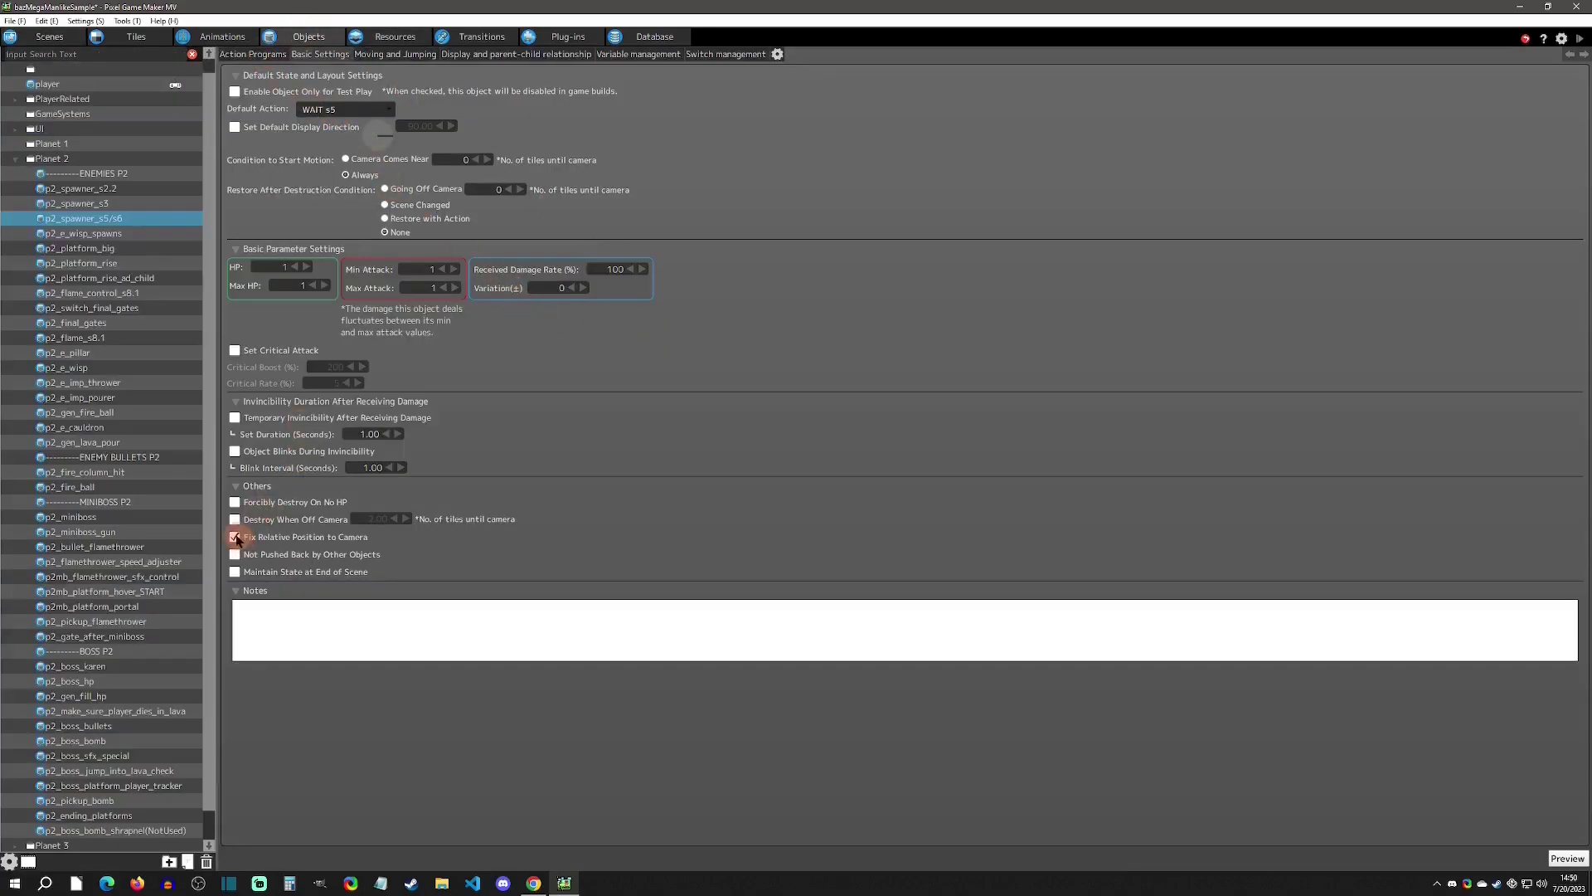
Examine the runtime action of WAIT RIGHT s6 and the spawn_from_right switch of the p2_spawner_s5/s6 object
{"action": "left_click", "coordinate": [255, 55]}
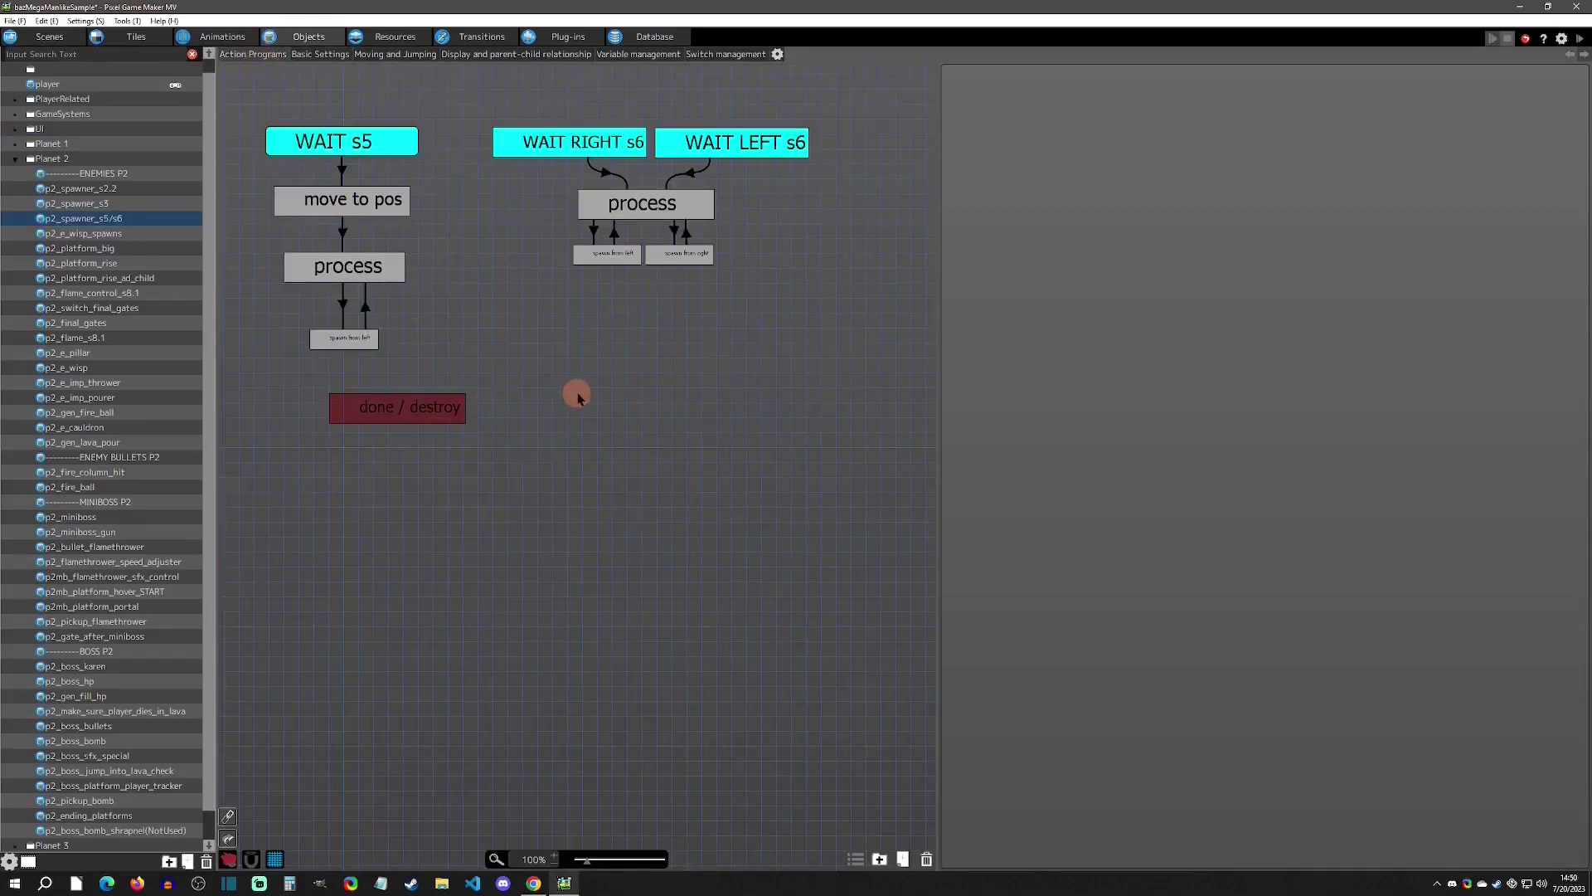
{"action": "left_click", "coordinate": [568, 154]}
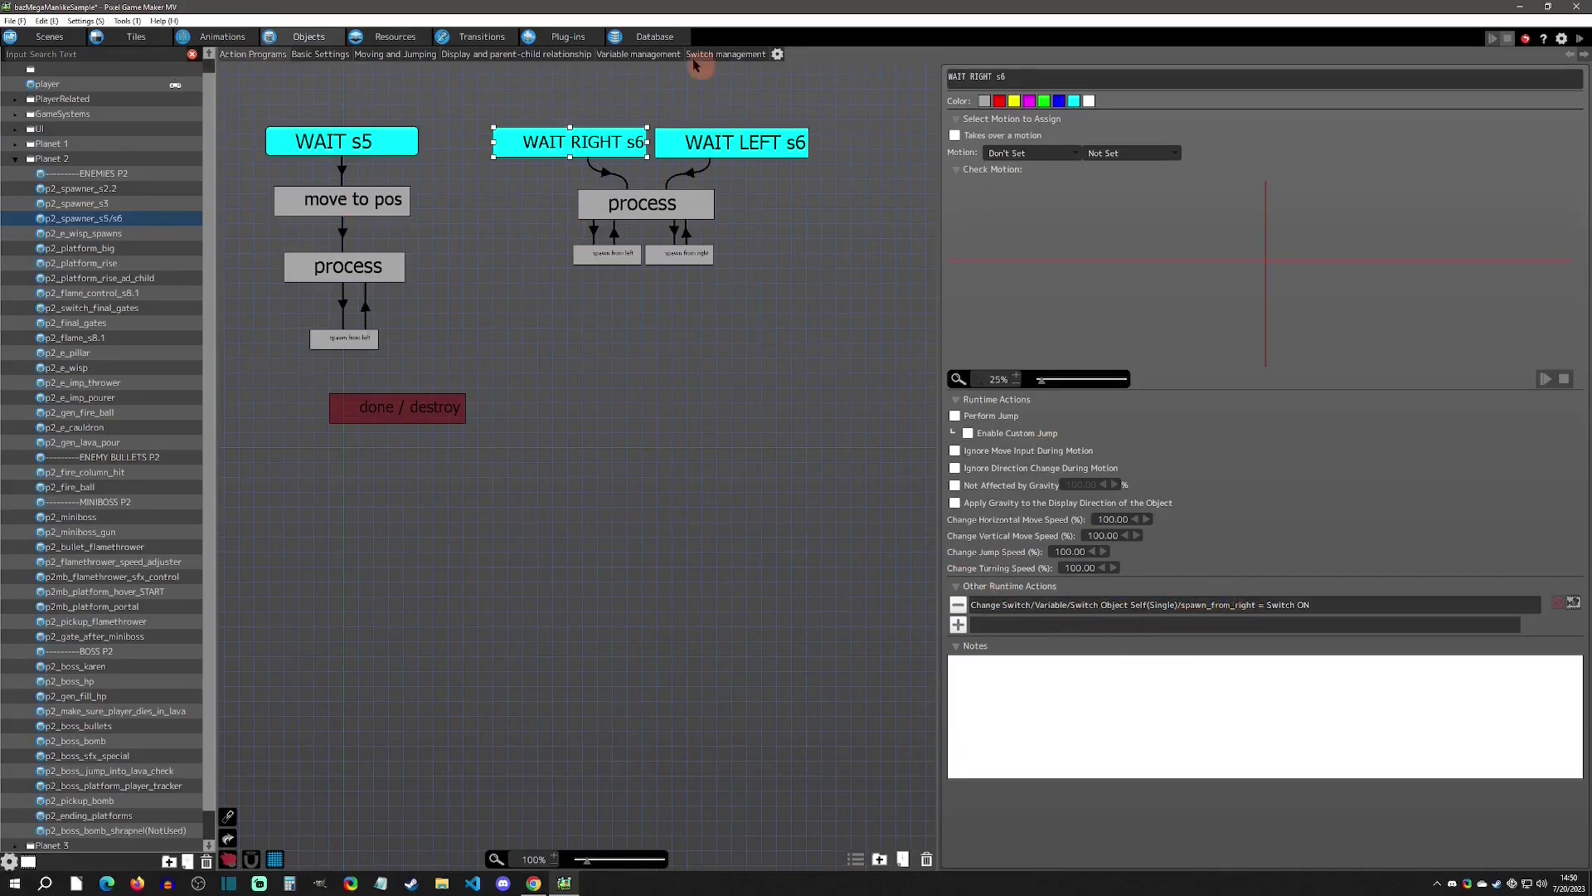
{"action": "left_click", "coordinate": [725, 55]}
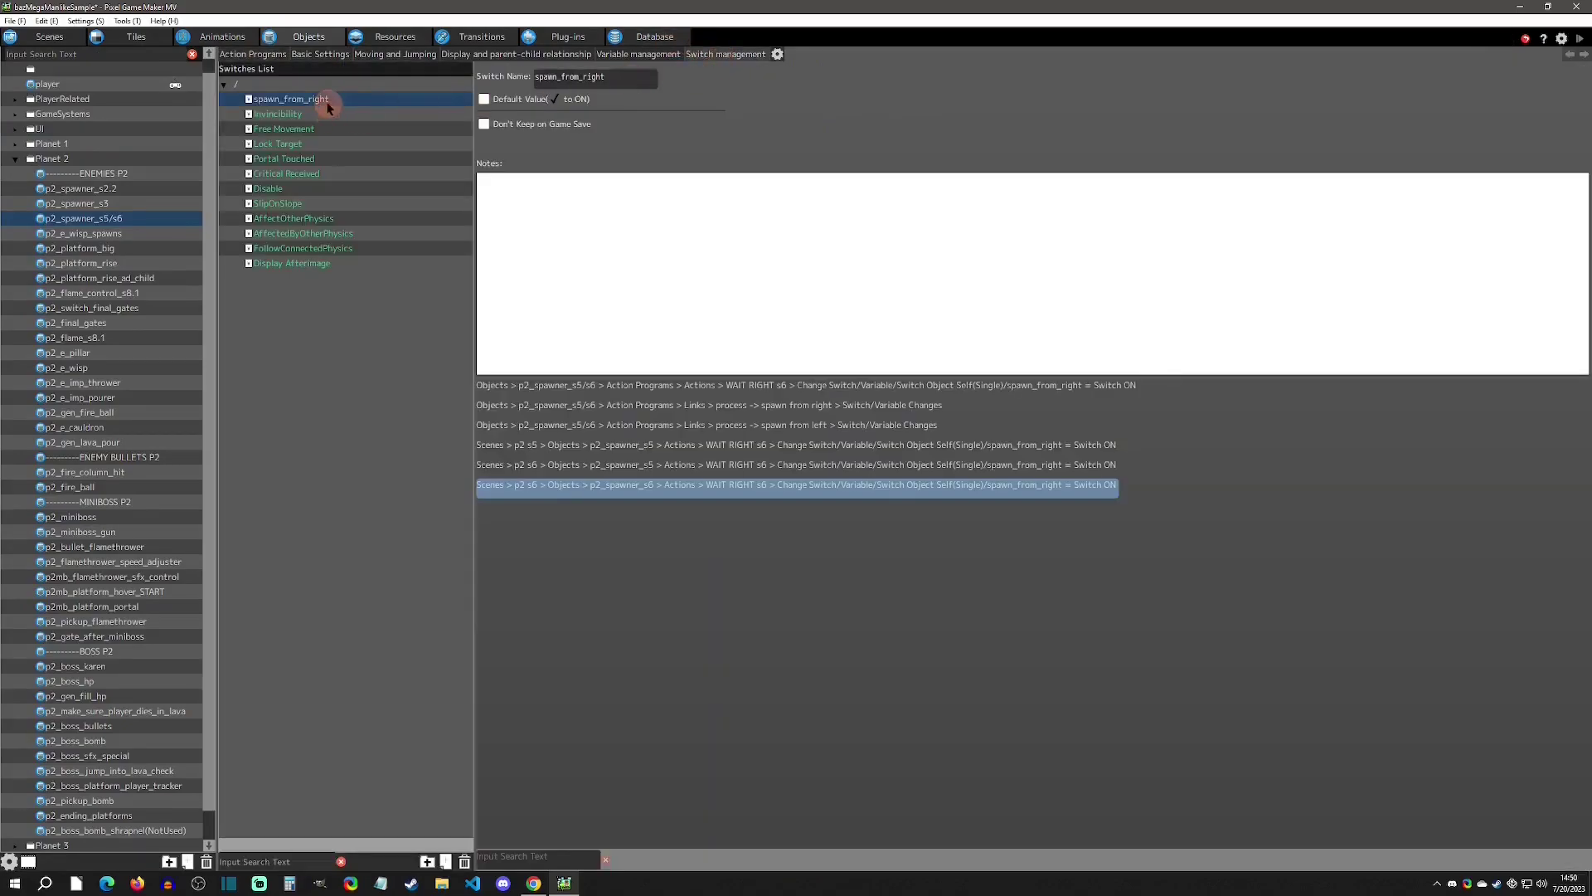
{"action": "left_click", "coordinate": [263, 55]}
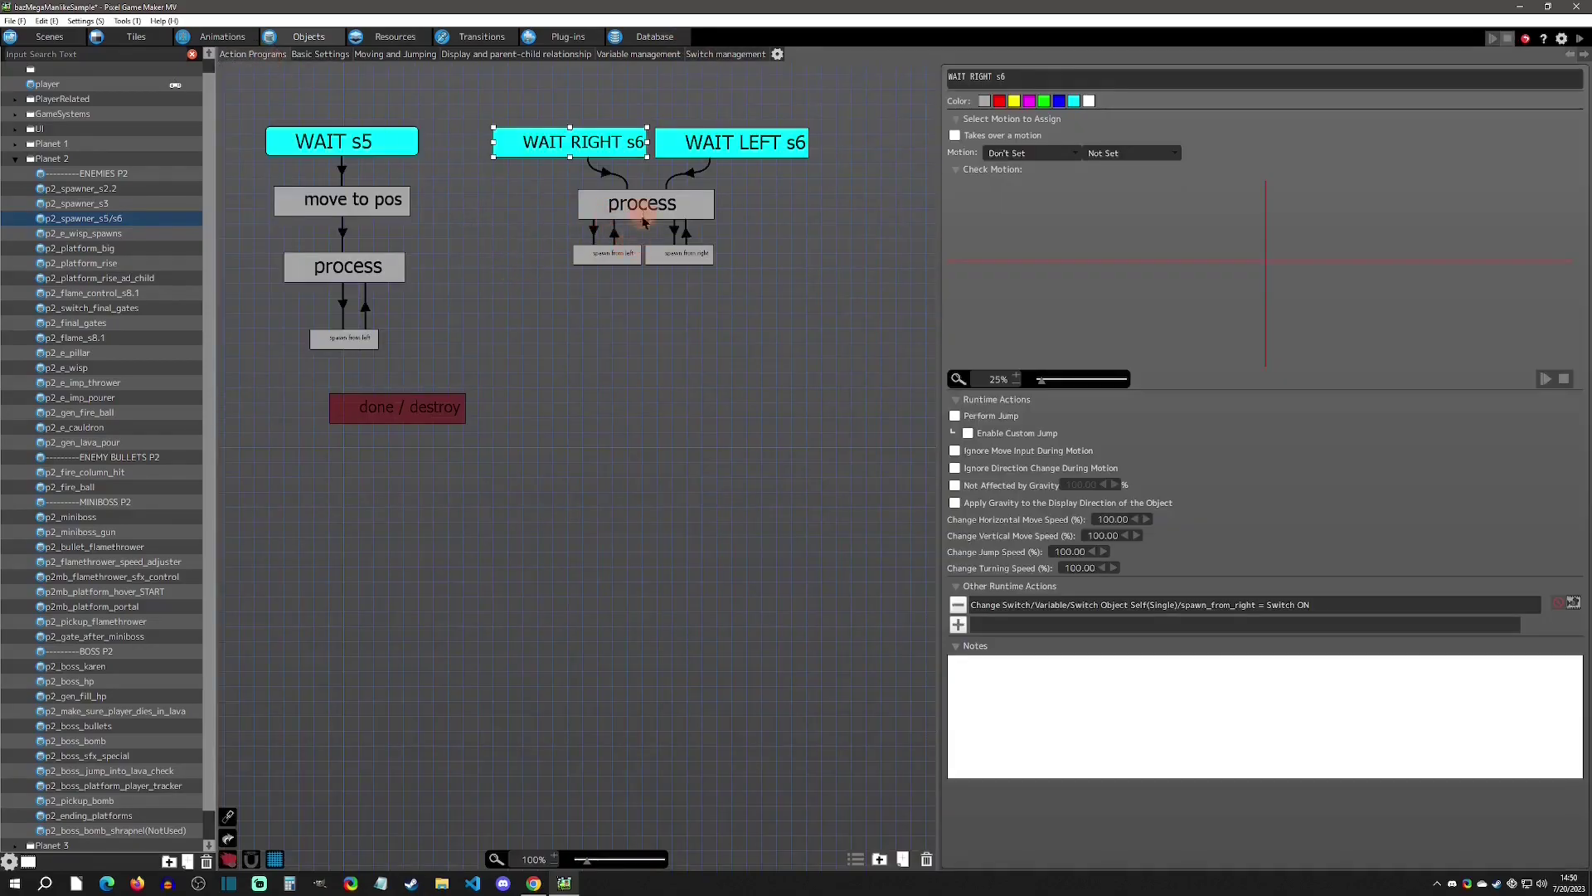
Inspect the time and switch conditions on the link from process to spawn from right
{"action": "left_click", "coordinate": [630, 255]}
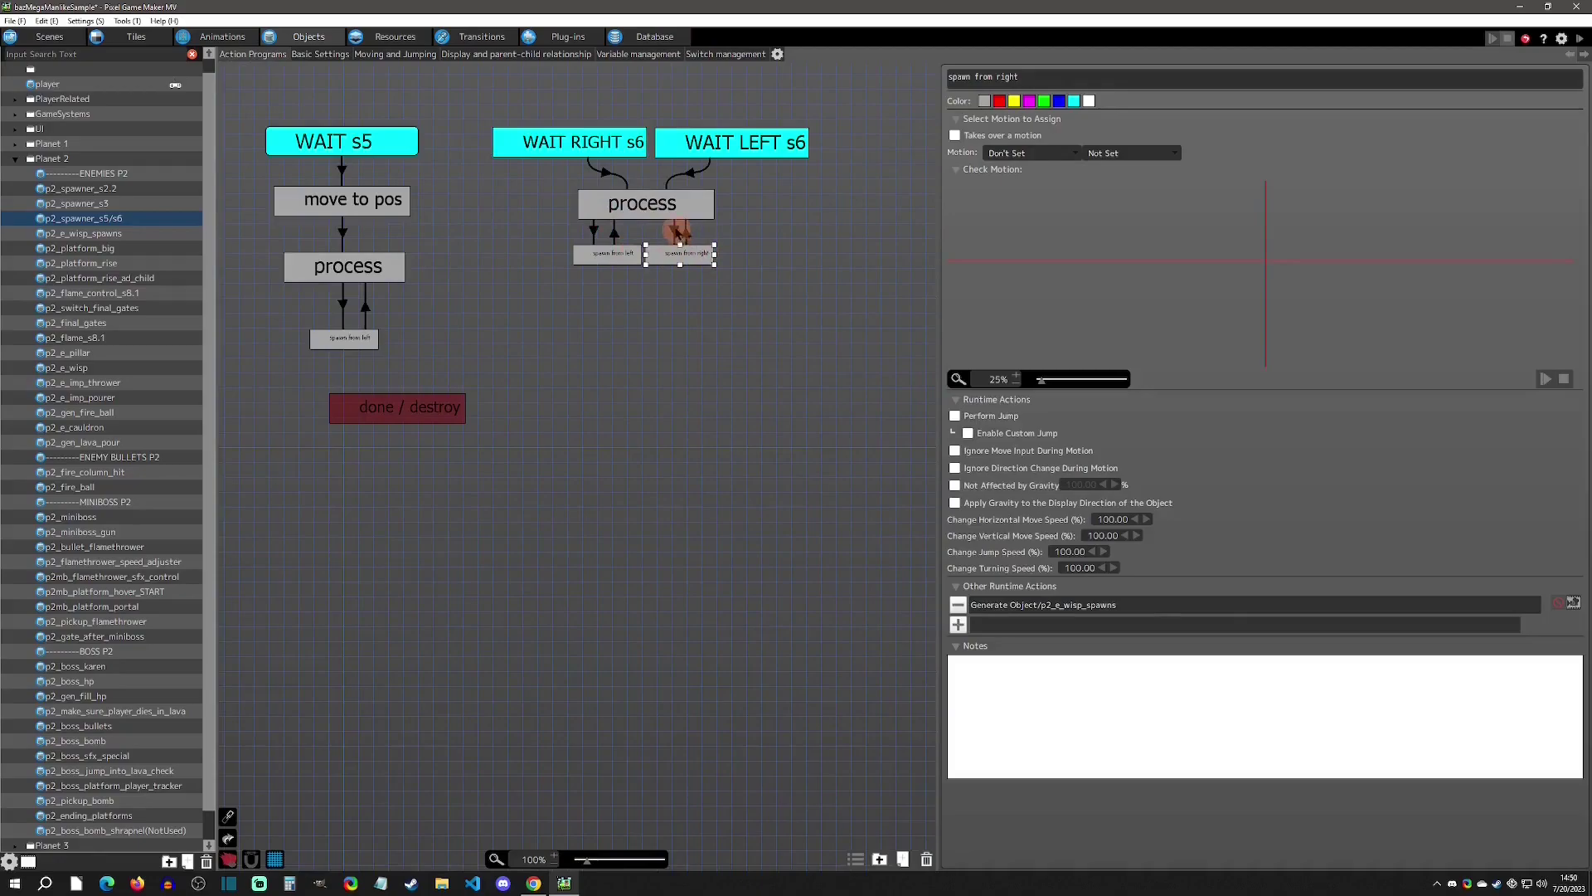
{"action": "left_click", "coordinate": [677, 231]}
{"action": "double_click", "coordinate": [1018, 307]}
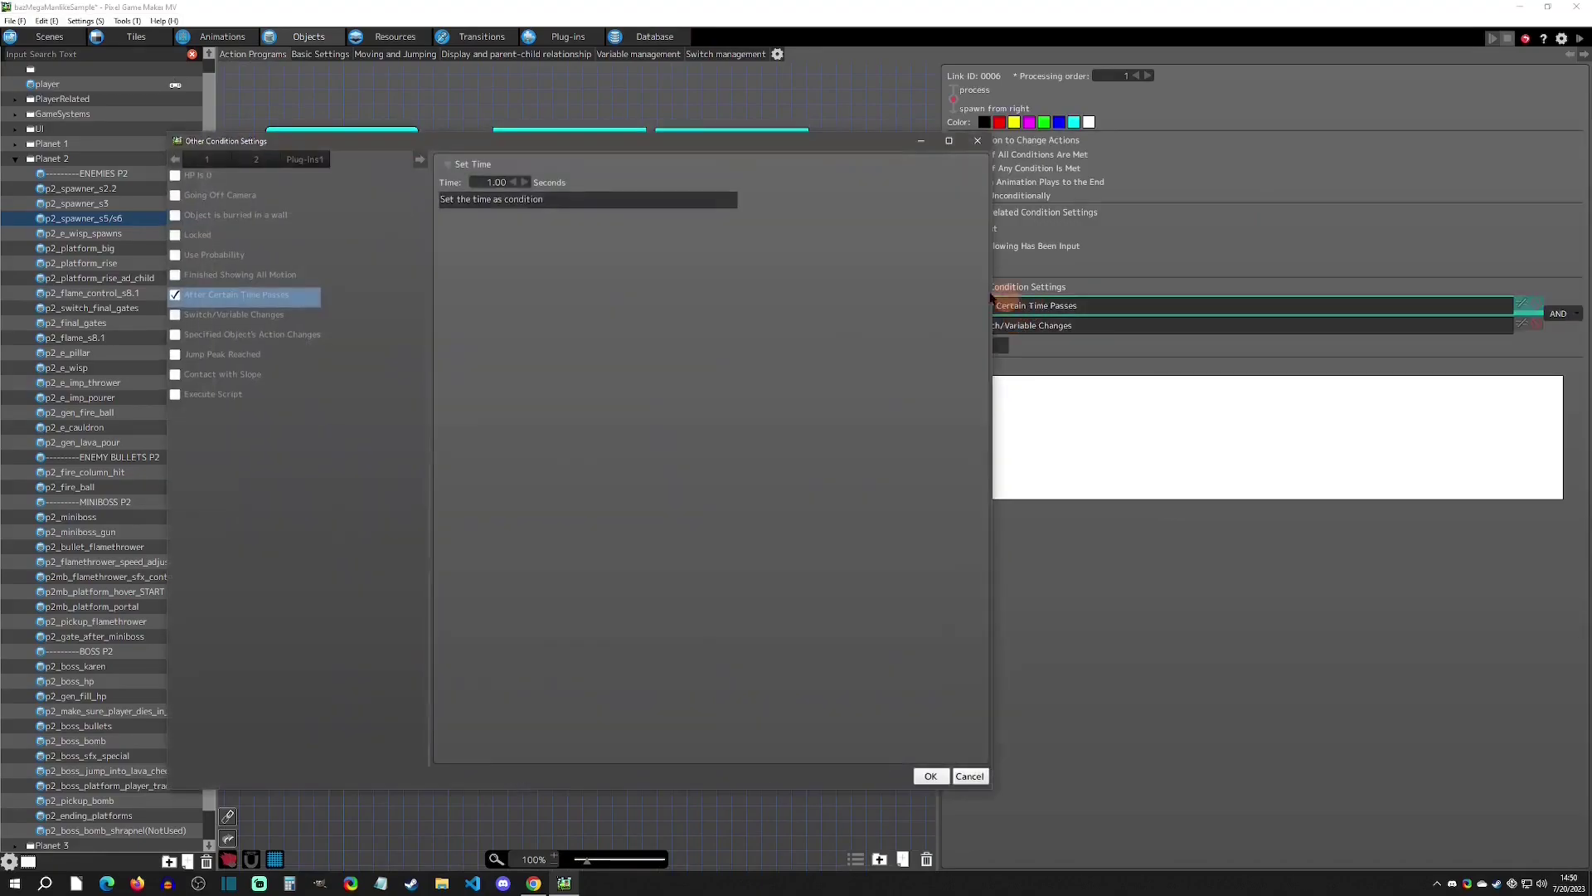
{"action": "left_click", "coordinate": [977, 140]}
{"action": "double_click", "coordinate": [995, 326]}
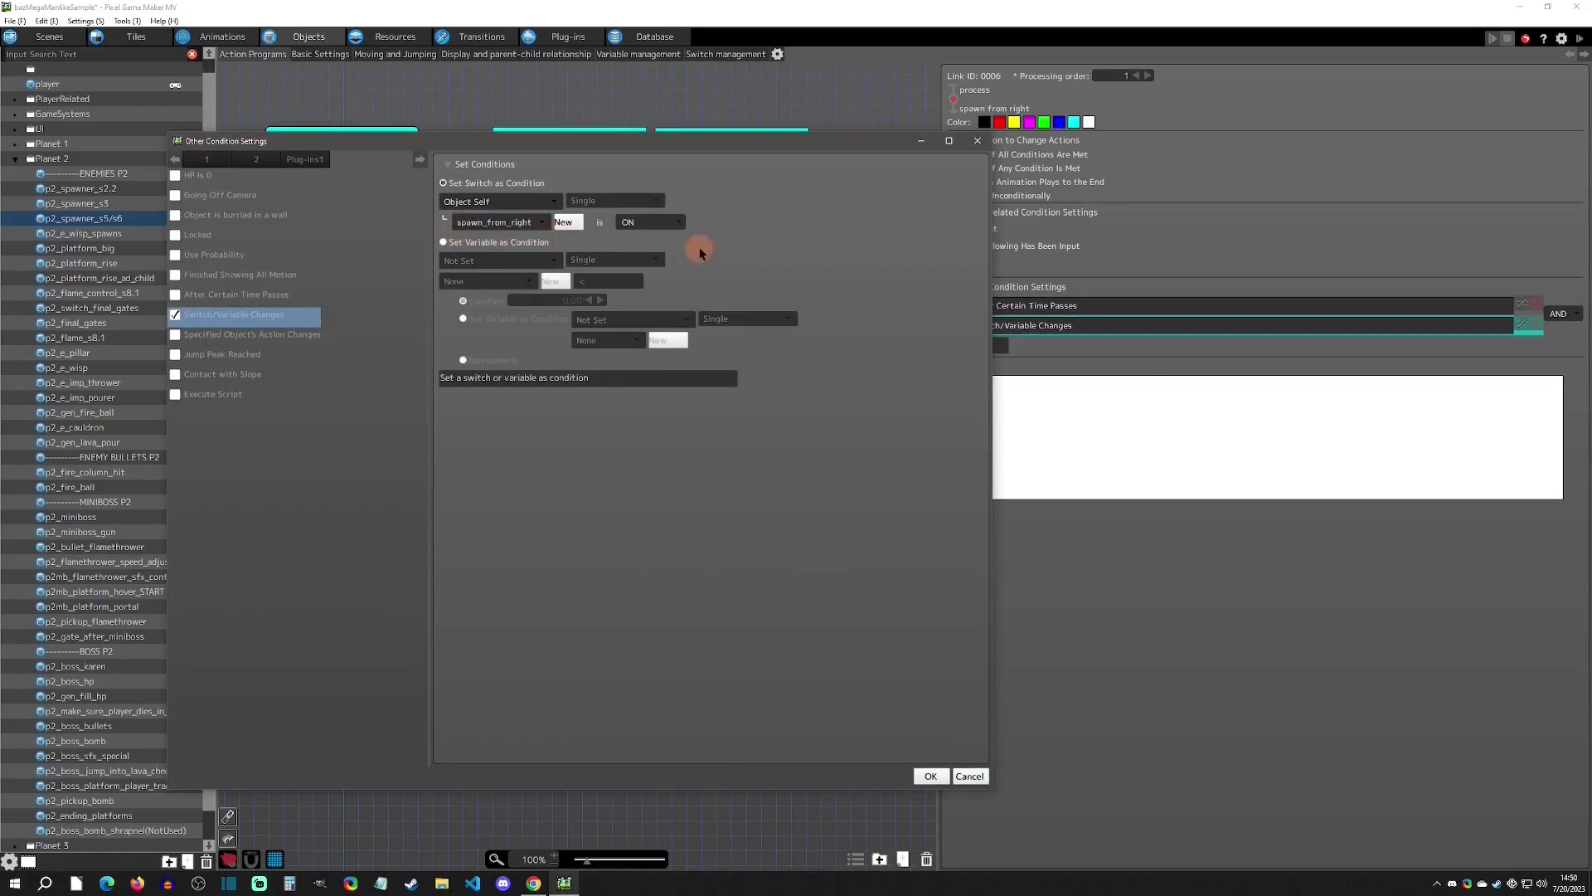
{"action": "left_click", "coordinate": [977, 140]}
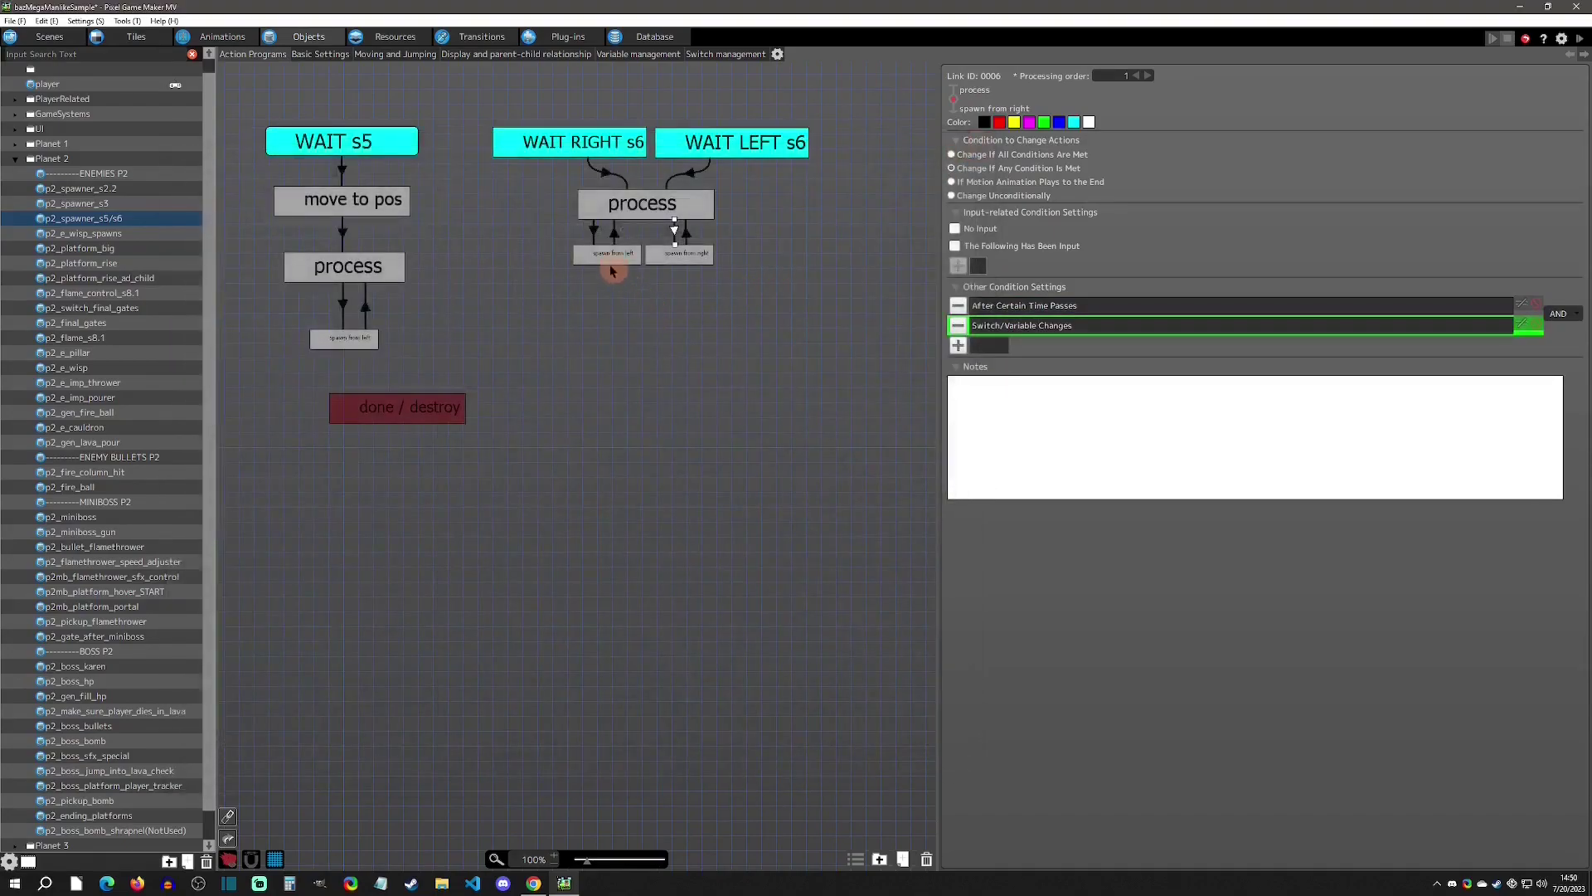
Inspect the Switch/Variable Changes condition on the link from process to spawn from left
{"action": "left_click", "coordinate": [594, 232]}
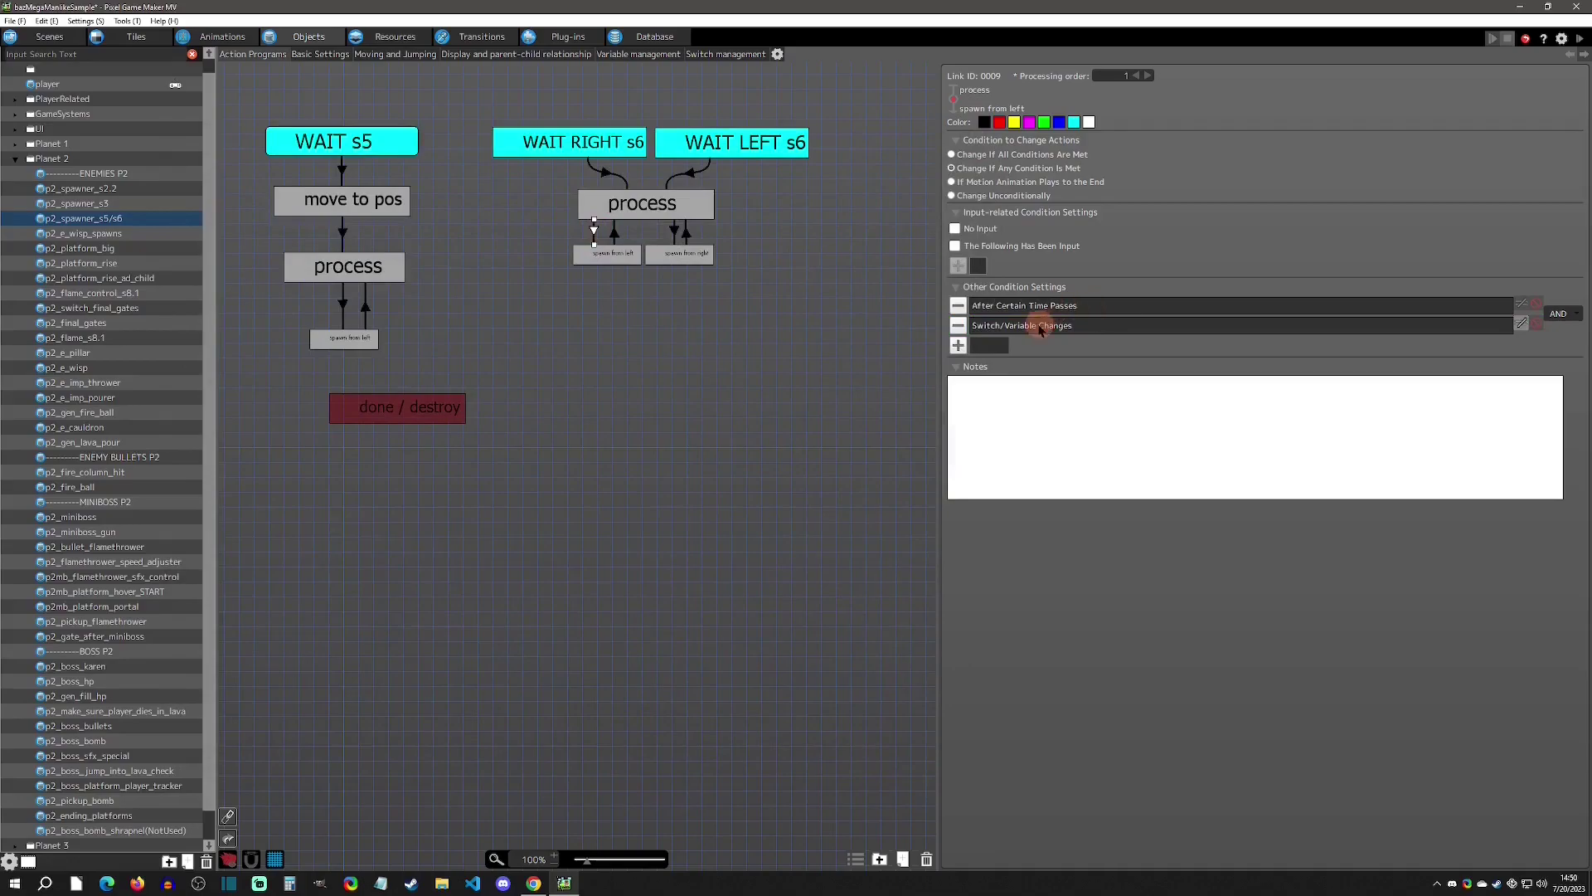
{"action": "double_click", "coordinate": [1040, 324]}
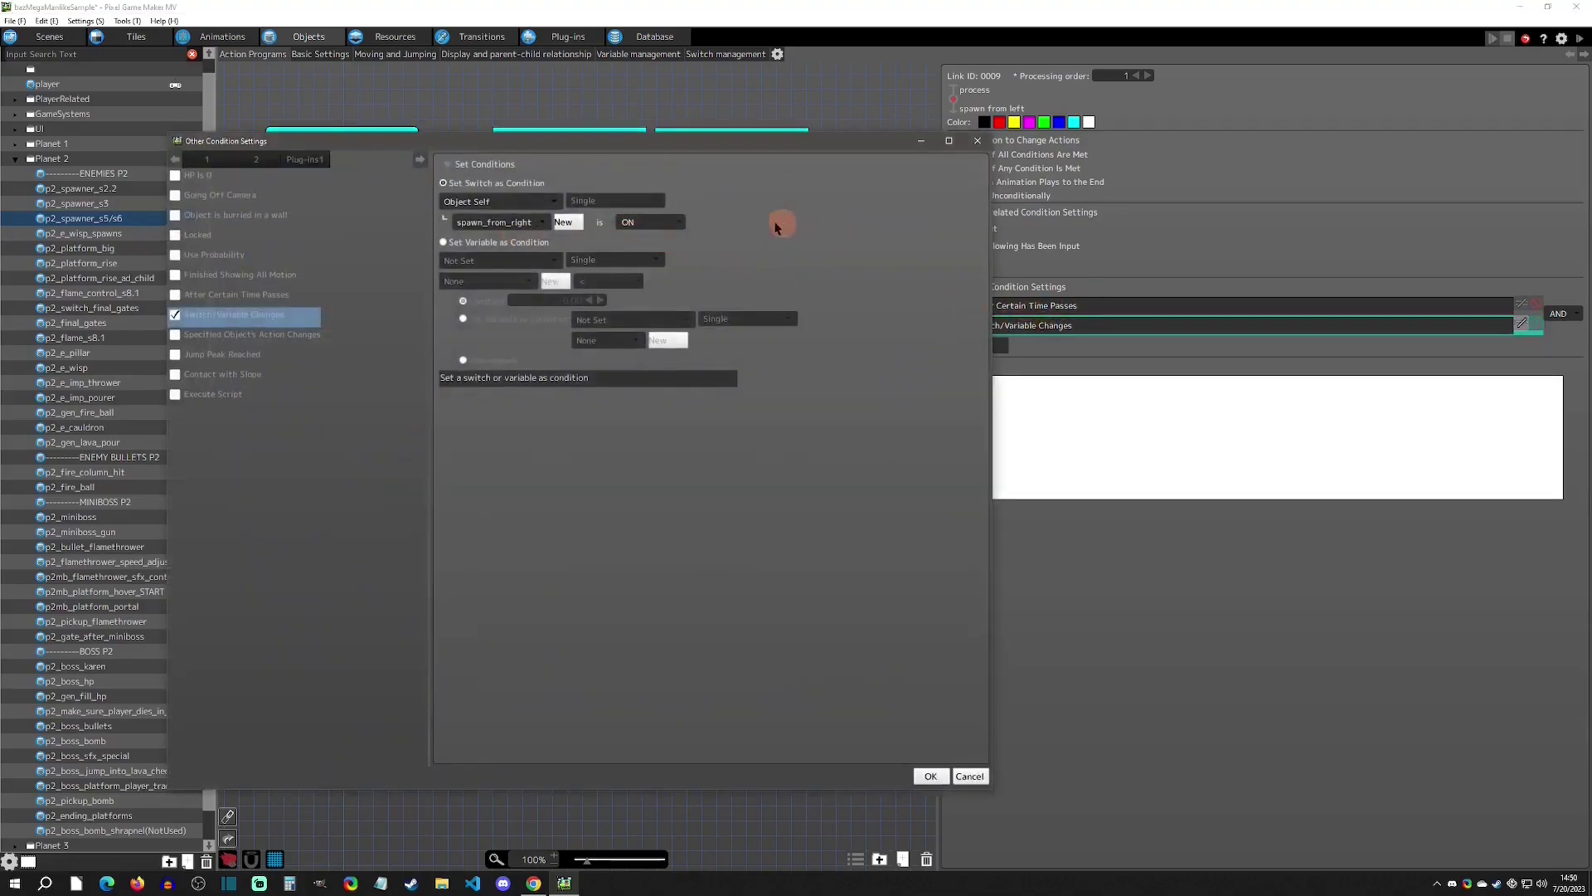
{"action": "left_click", "coordinate": [979, 141]}
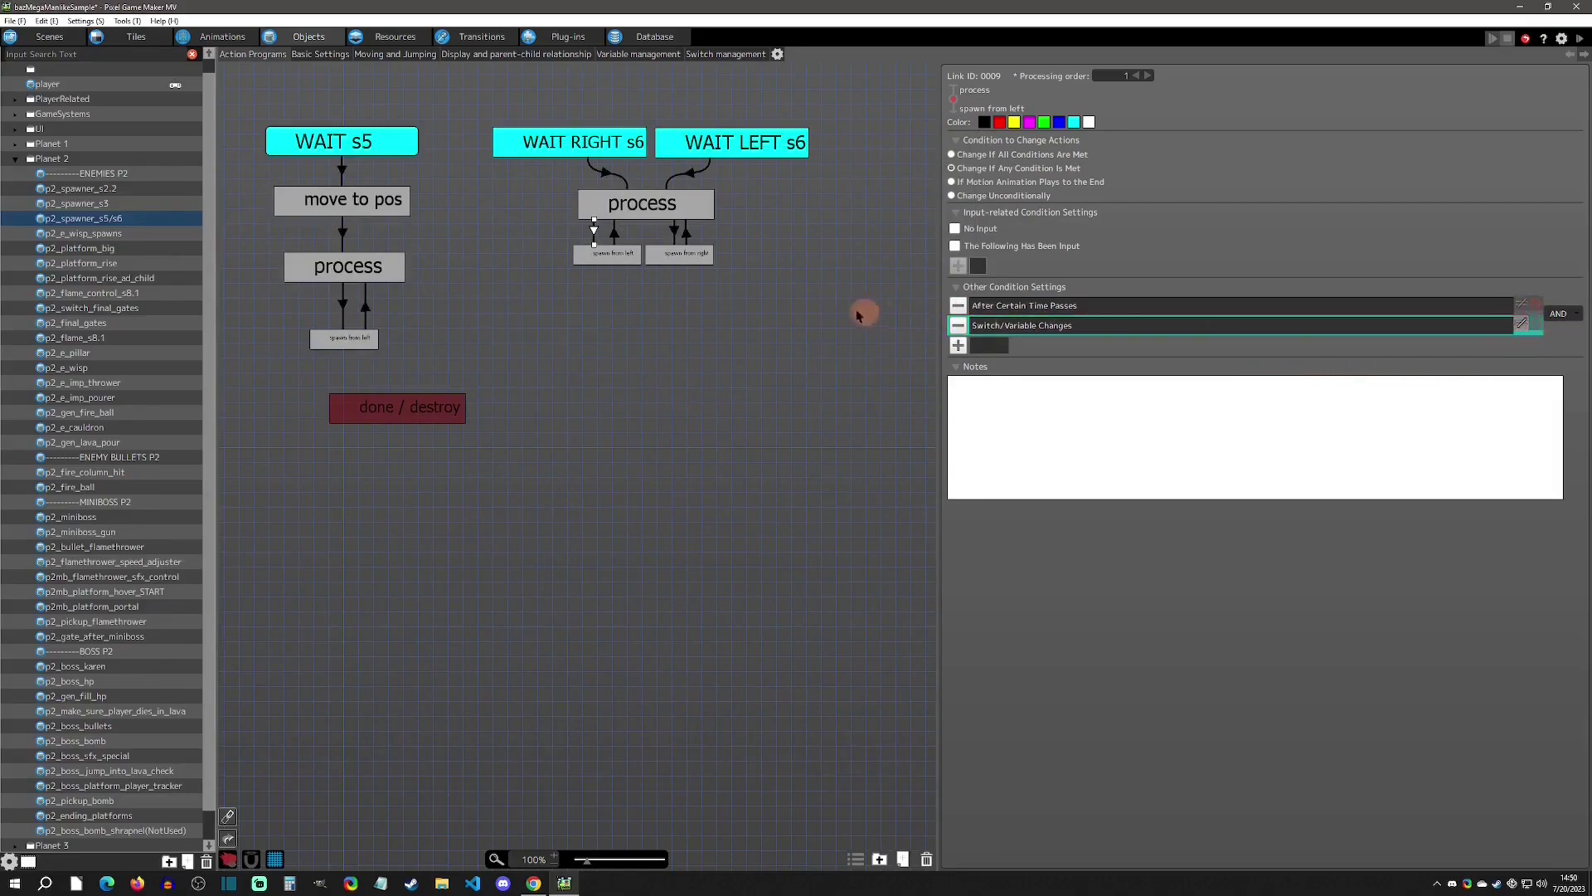
Review the process action and recheck the After Certain Time Passes condition on its link to spawn from right
{"action": "left_click", "coordinate": [675, 234]}
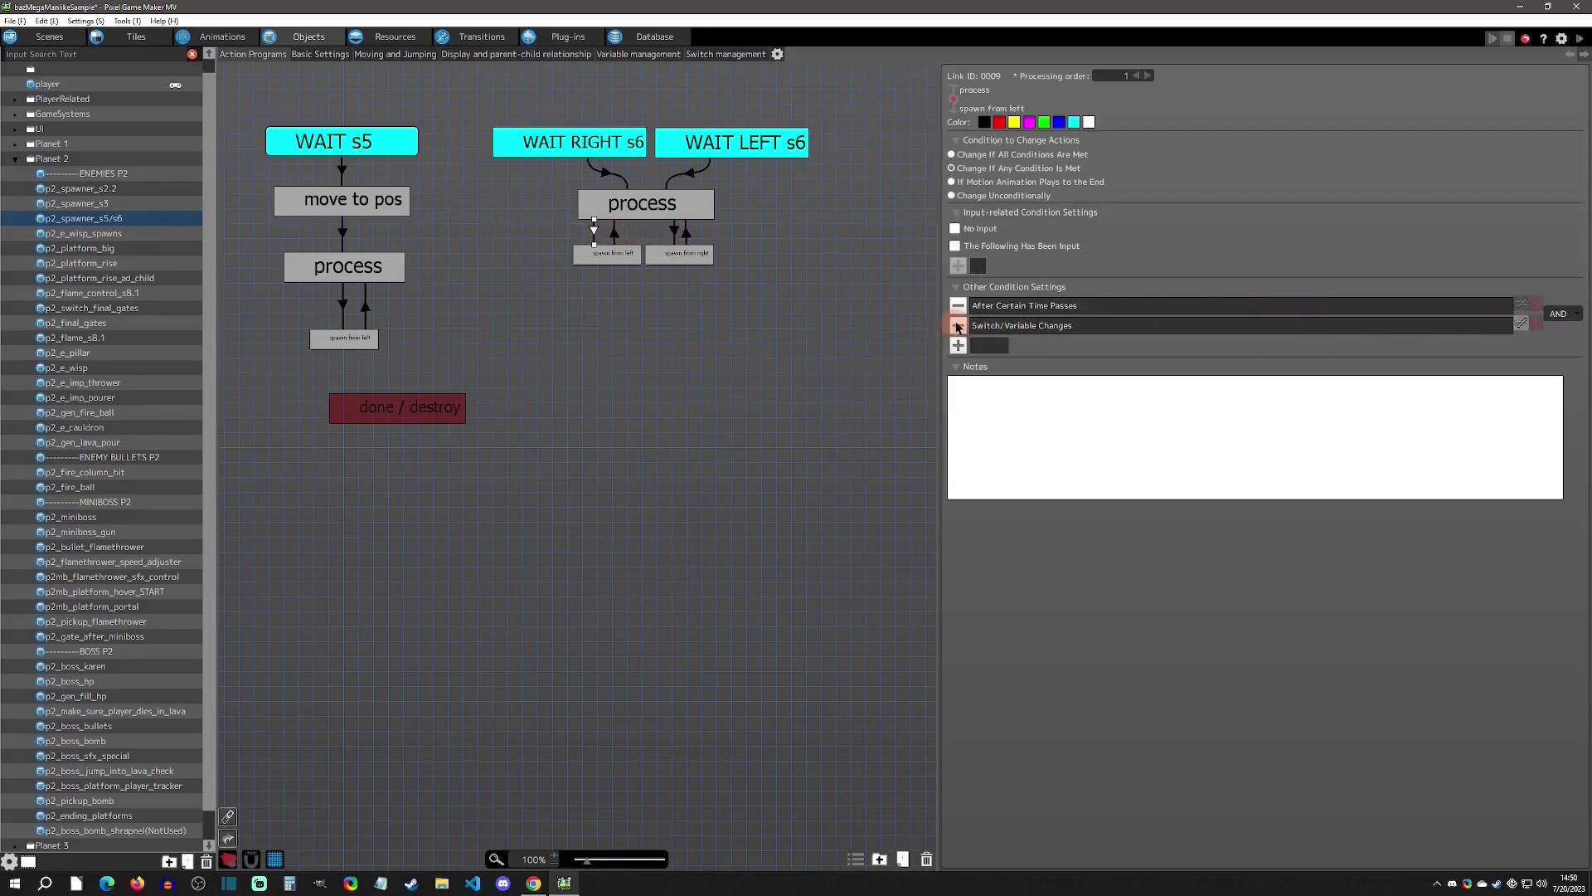
{"action": "left_click", "coordinate": [676, 234]}
{"action": "left_click", "coordinate": [691, 208]}
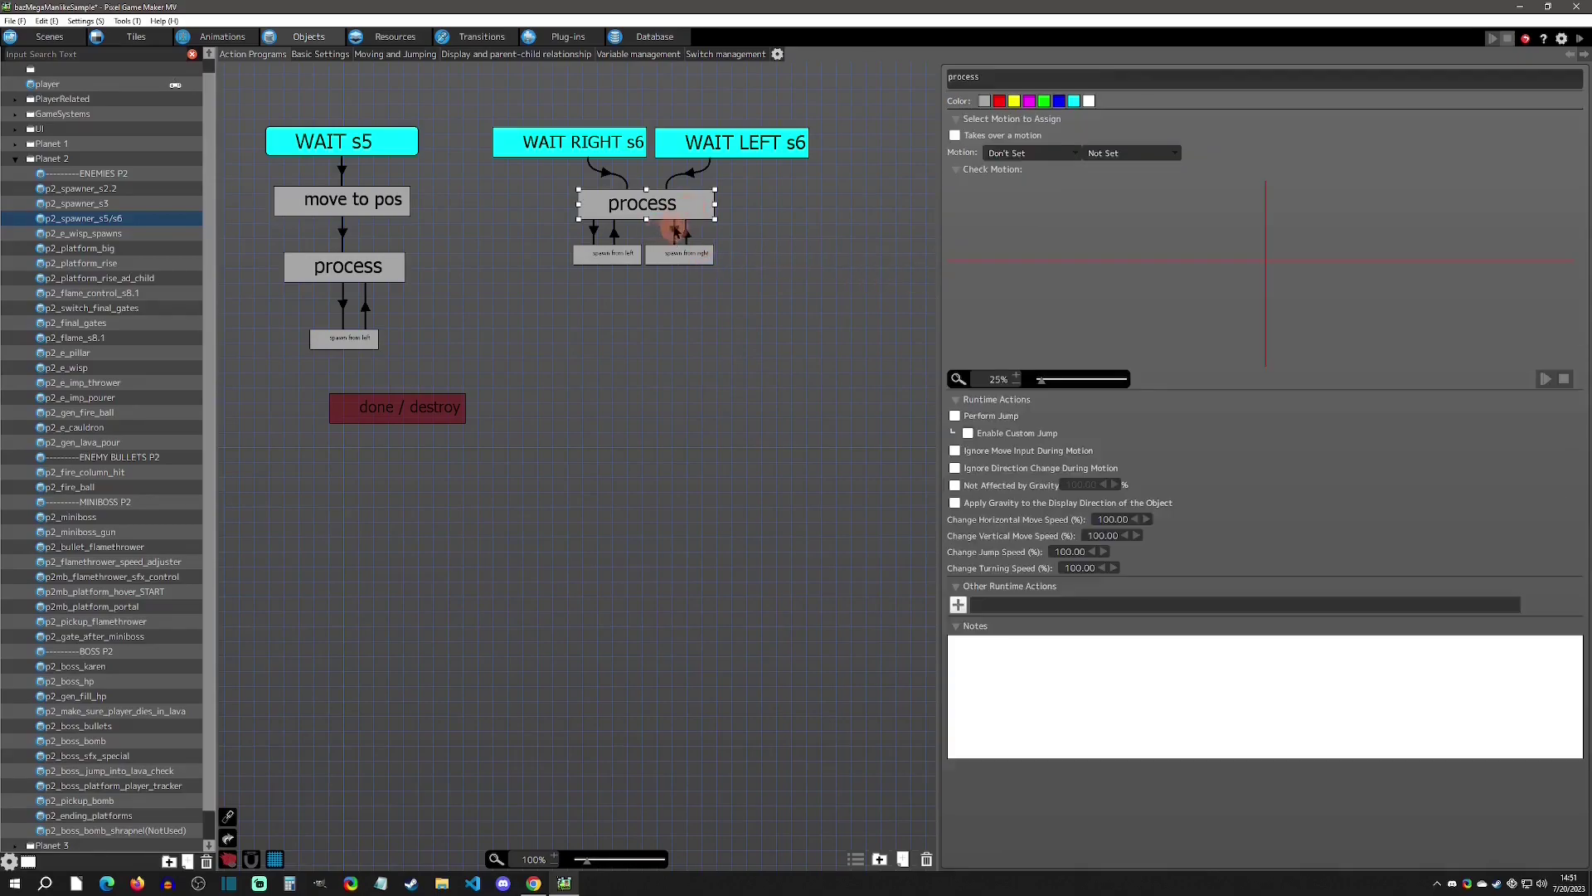
{"action": "left_click", "coordinate": [678, 232]}
{"action": "double_click", "coordinate": [1096, 303]}
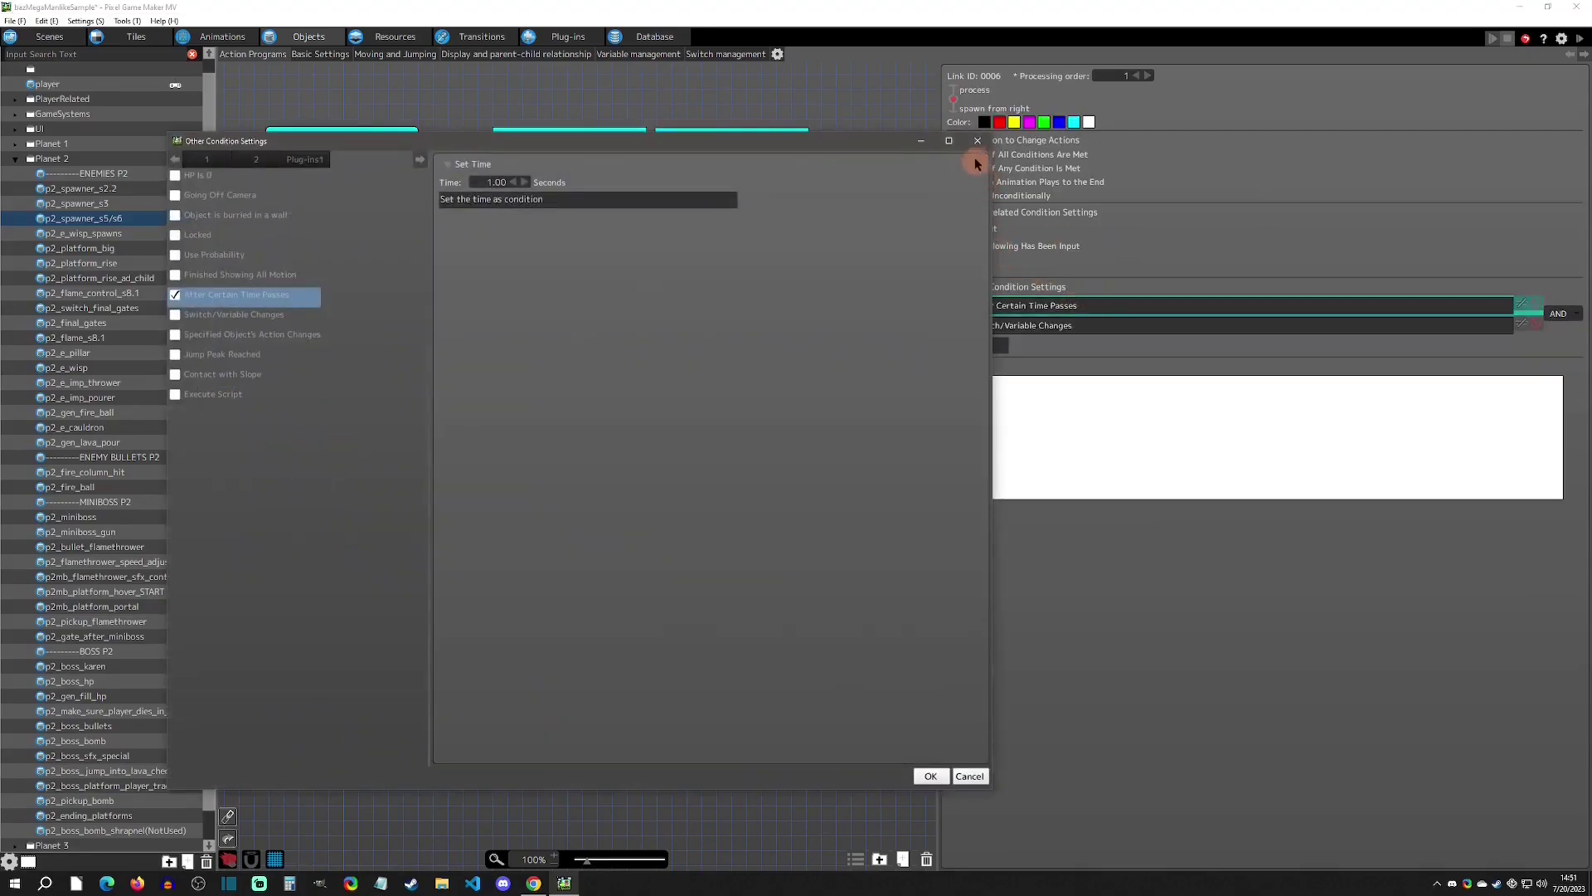
{"action": "left_click", "coordinate": [977, 141]}
Examine the Generate Object settings of spawn from left, including its X position adjustment, and compare them with the spawner's placement in the scene
{"action": "left_click", "coordinate": [701, 253]}
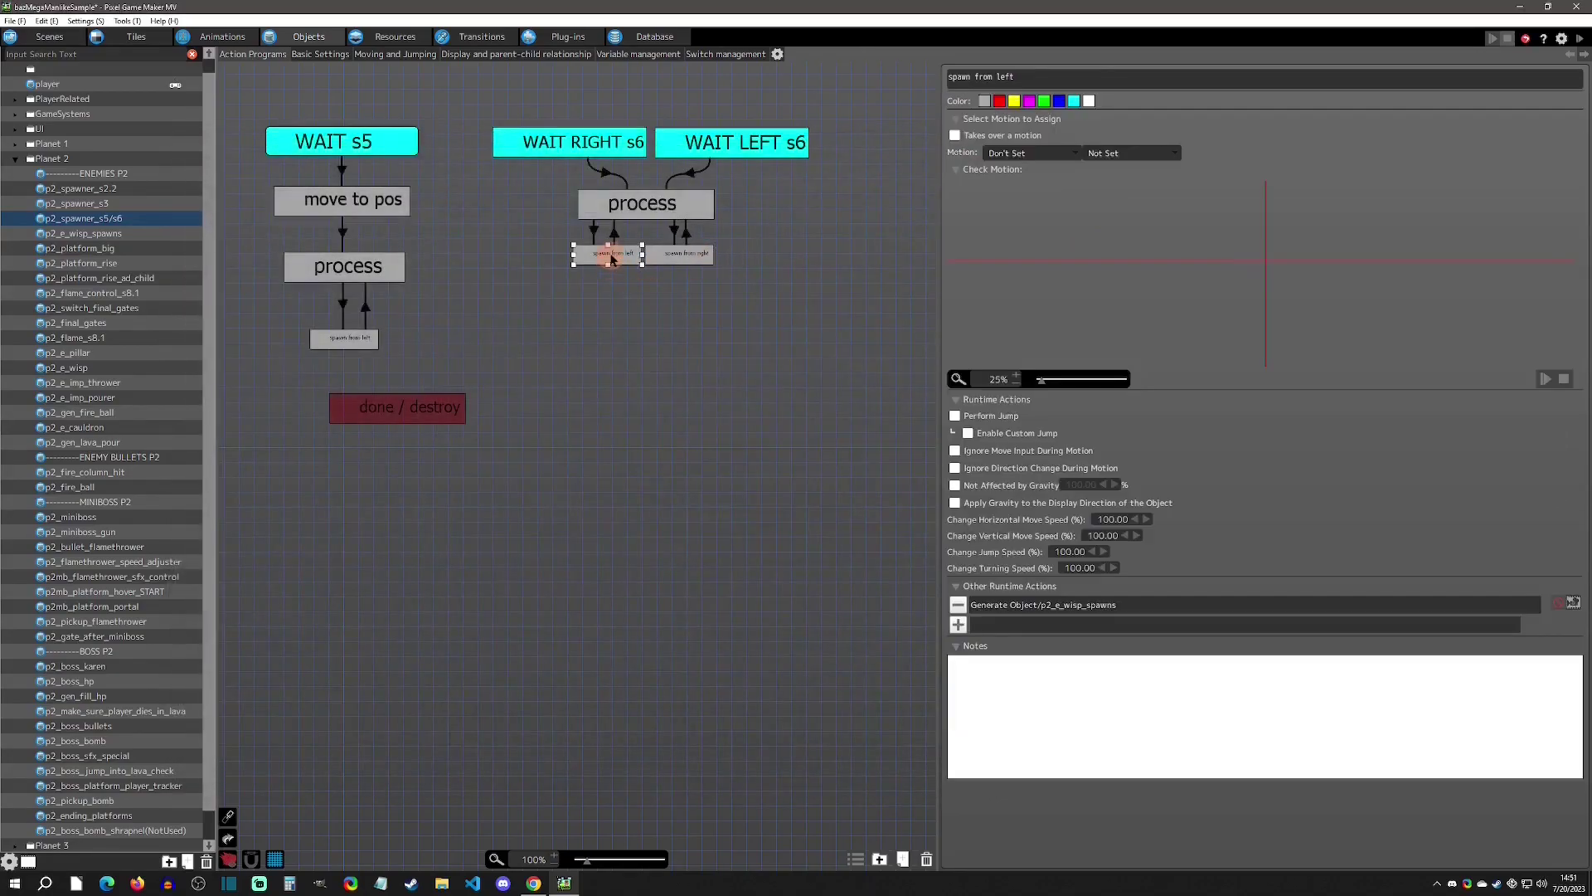
{"action": "double_click", "coordinate": [1065, 607]}
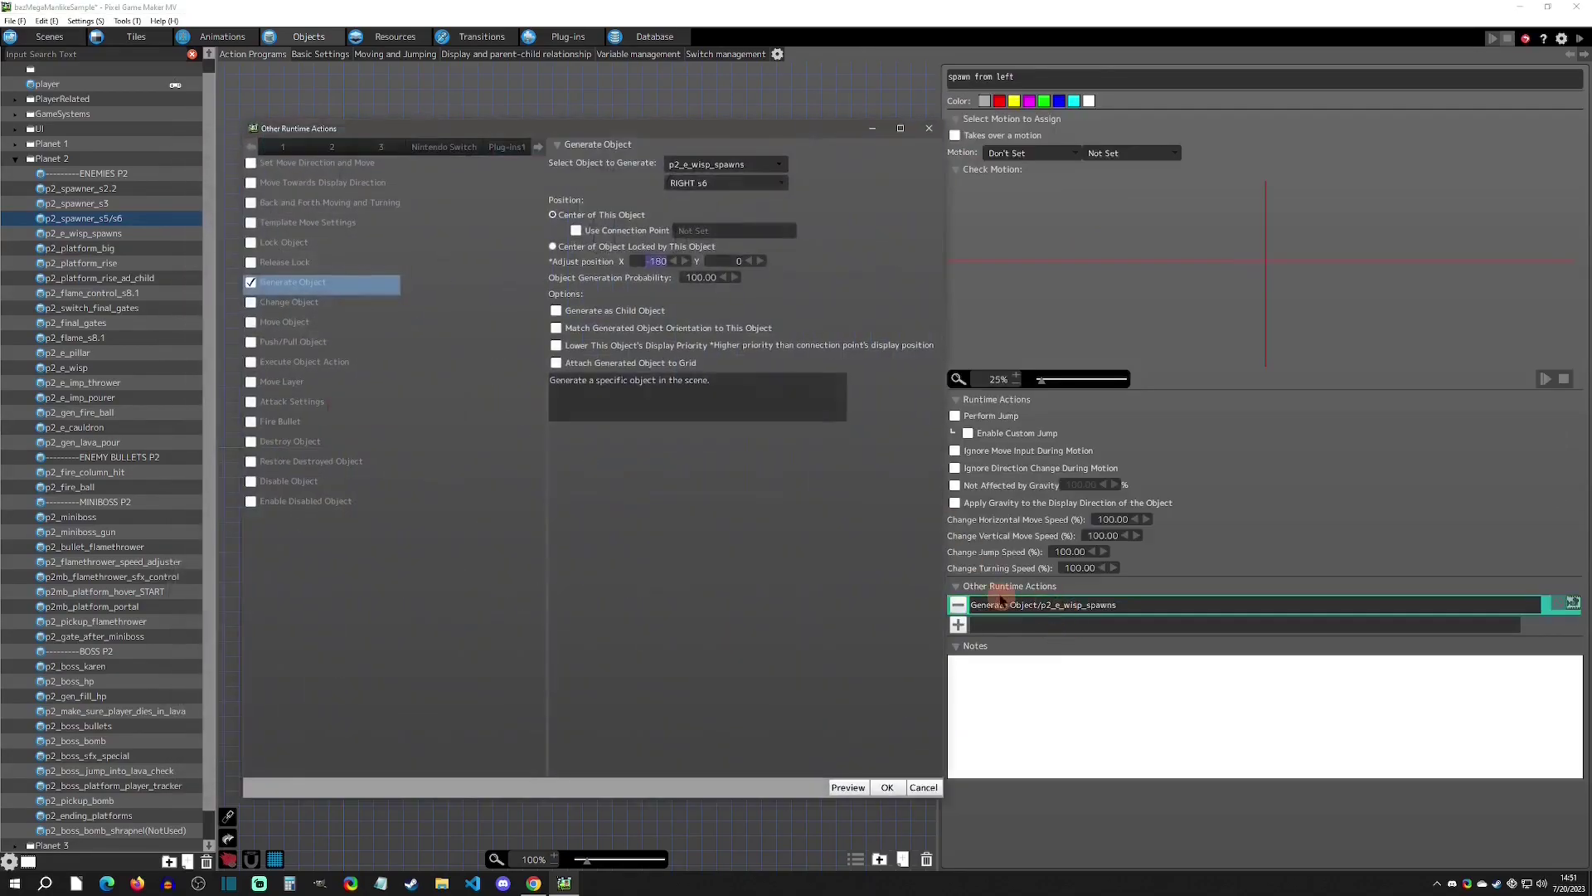
{"action": "left_click_drag", "start_coordinate": [641, 264], "coordinate": [659, 267]}
{"action": "left_click", "coordinate": [929, 128]}
{"action": "left_click", "coordinate": [49, 37]}
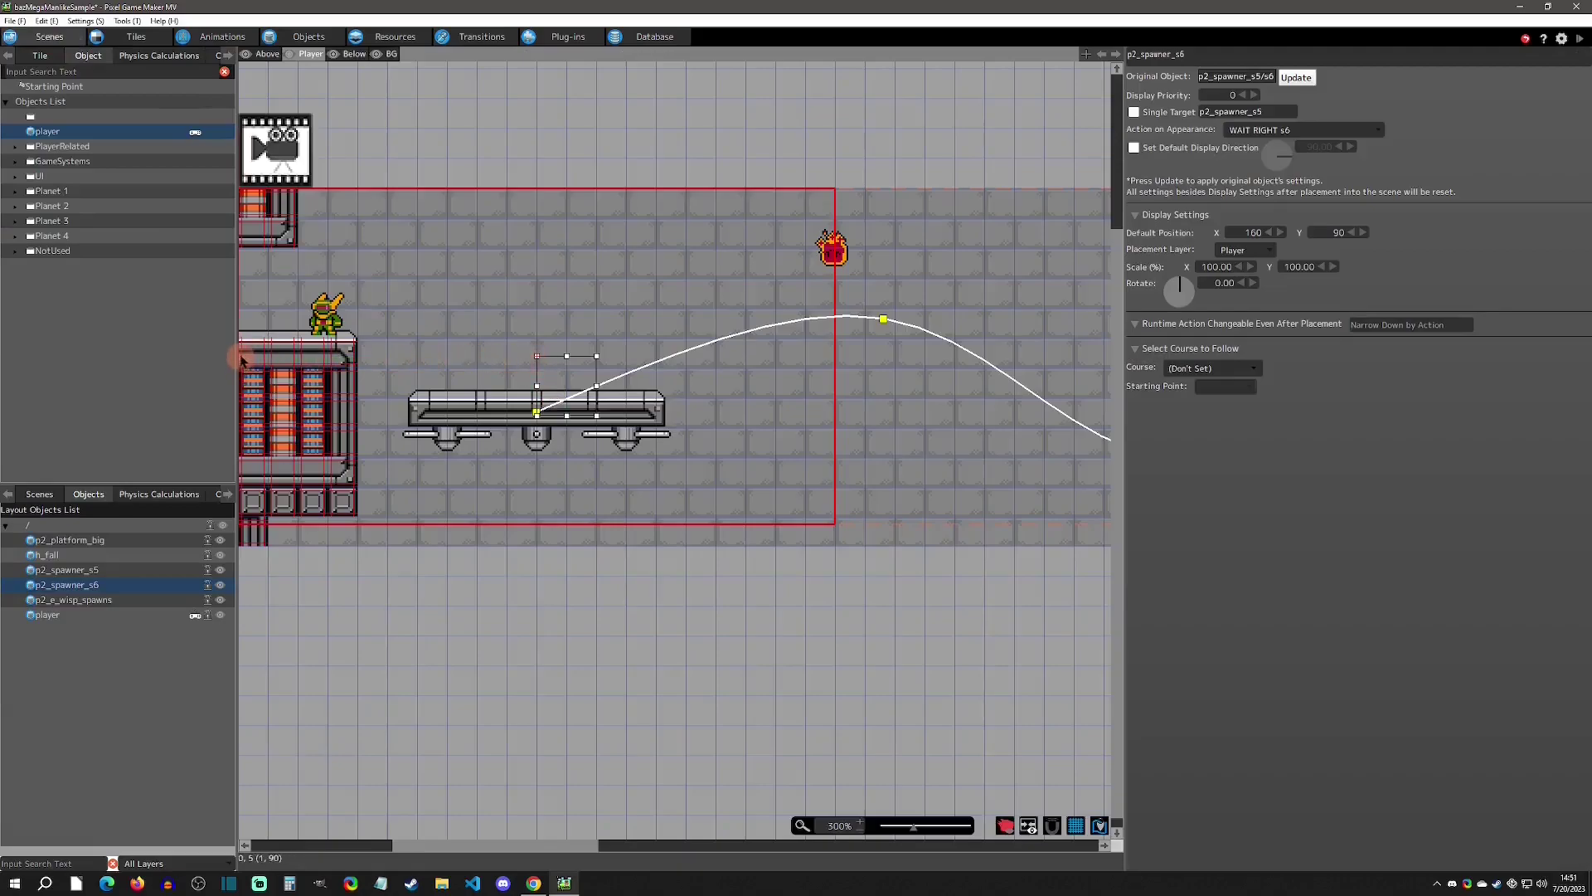
{"action": "left_click", "coordinate": [308, 37]}
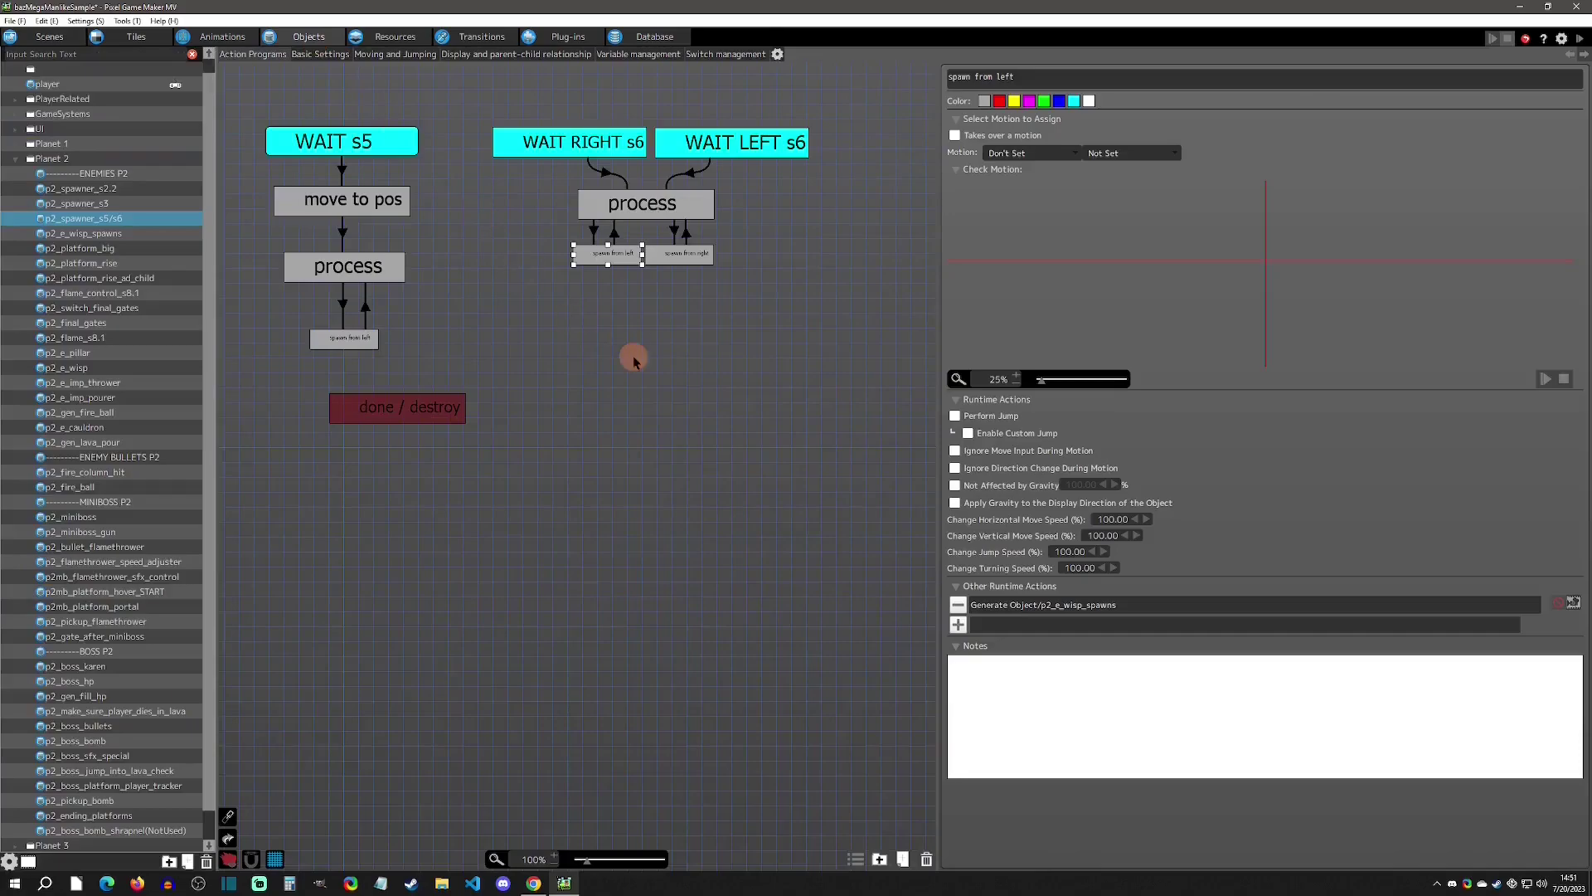
Examine the Generate Object settings of spawn from right, including its X position adjustment, and compare them with the spawner's placement in the scene
{"action": "left_click", "coordinate": [693, 253]}
{"action": "double_click", "coordinate": [1028, 605]}
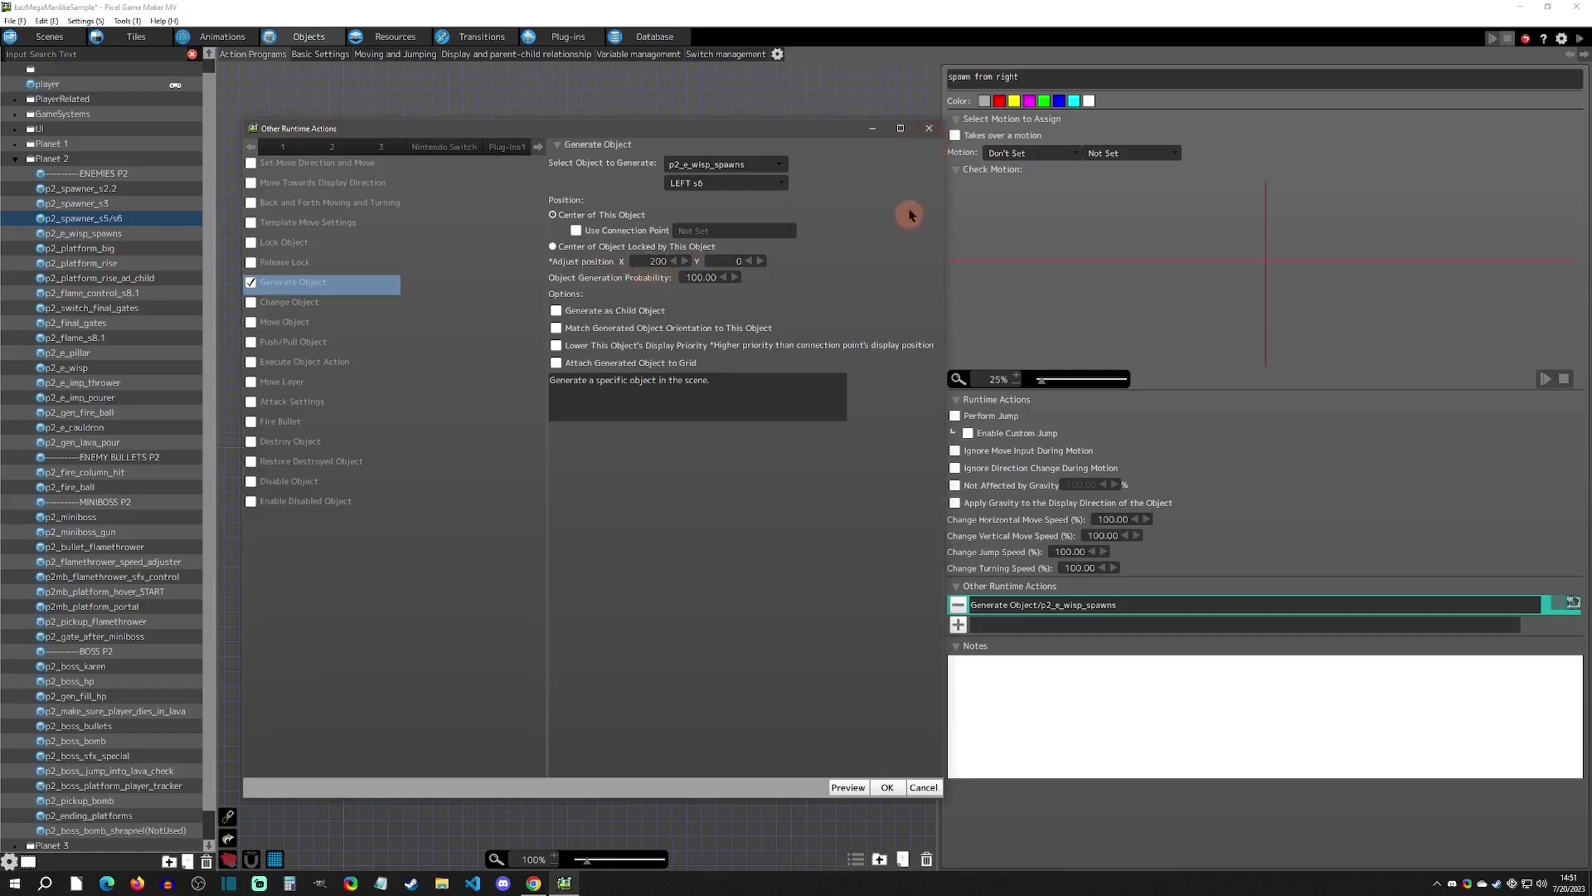
{"action": "left_click", "coordinate": [929, 129]}
{"action": "left_click", "coordinate": [49, 37]}
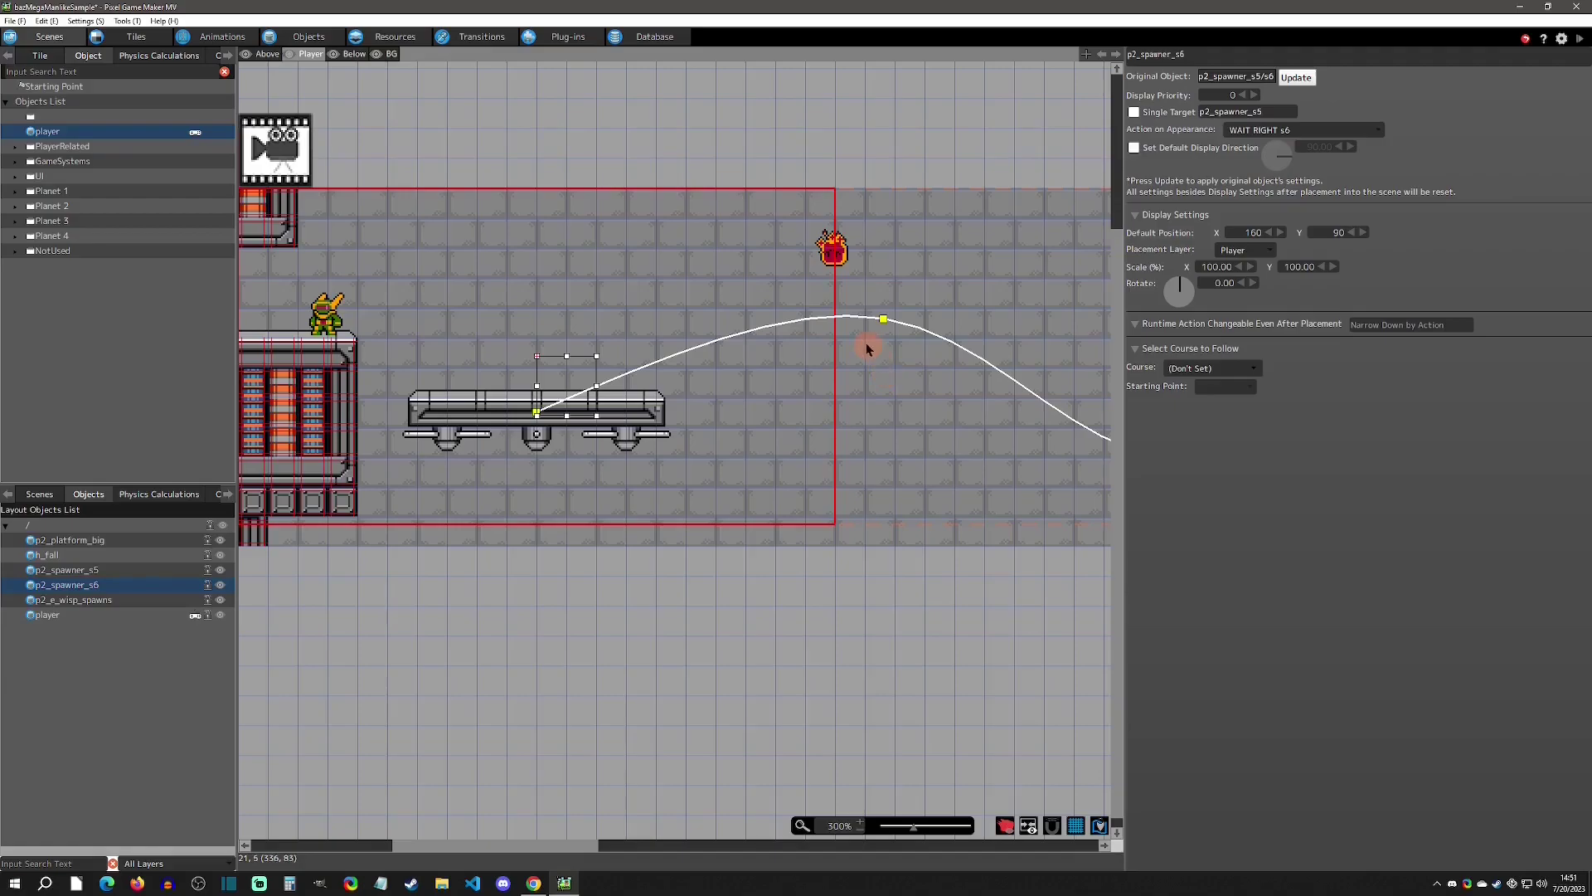
{"action": "left_click", "coordinate": [308, 36]}
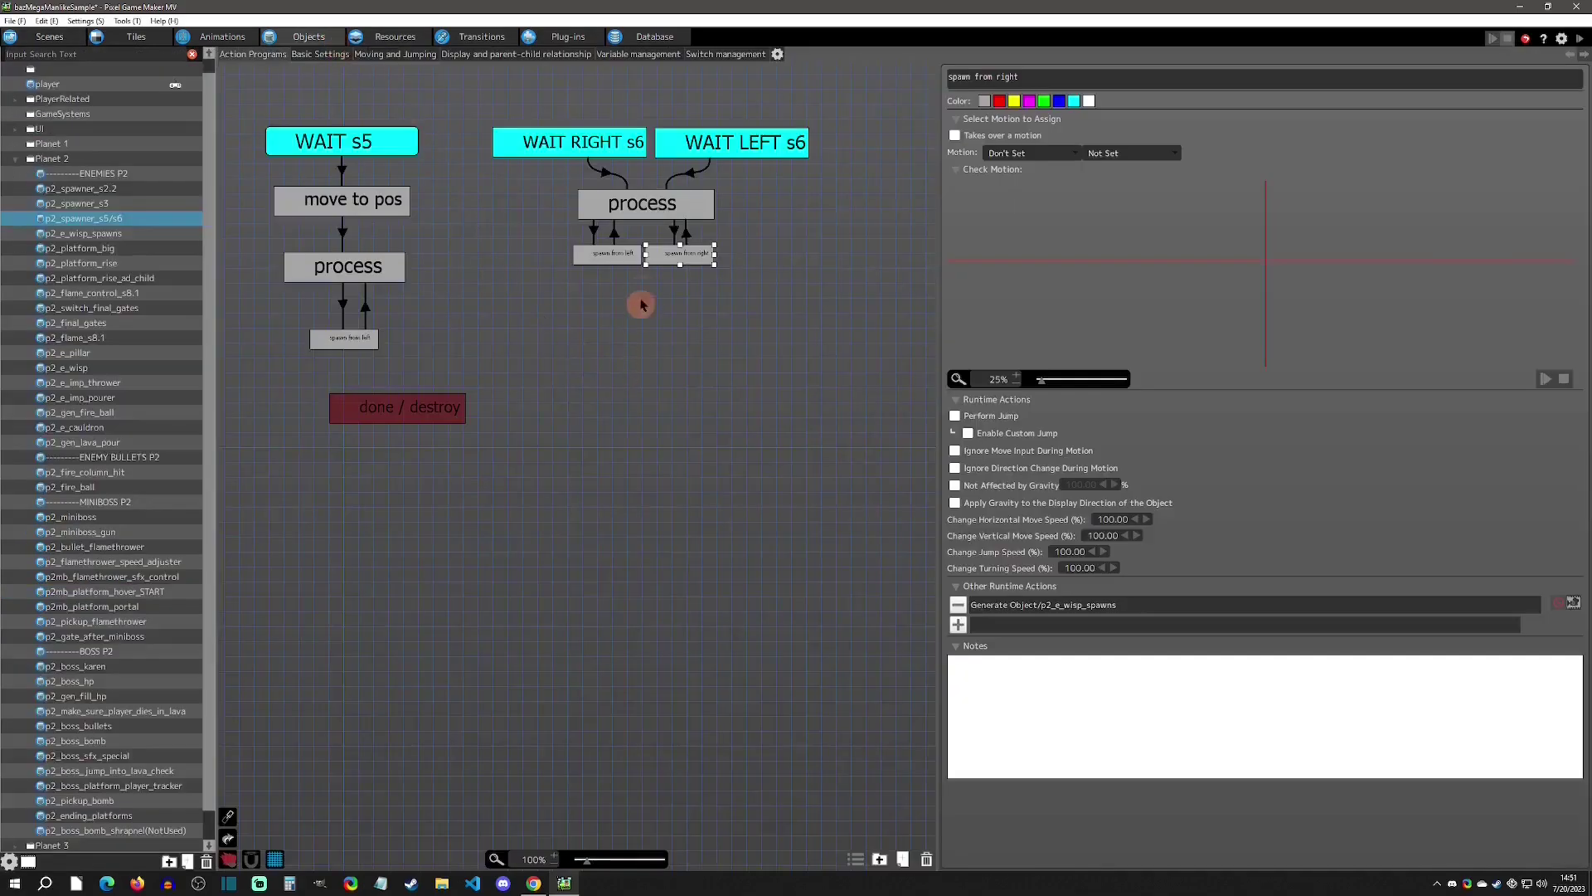
Check which starting action of p2_e_wisp_spawns is generated by spawn from right and by spawn from left
{"action": "left_click", "coordinate": [622, 255]}
{"action": "left_click", "coordinate": [655, 254]}
{"action": "double_click", "coordinate": [1094, 604]}
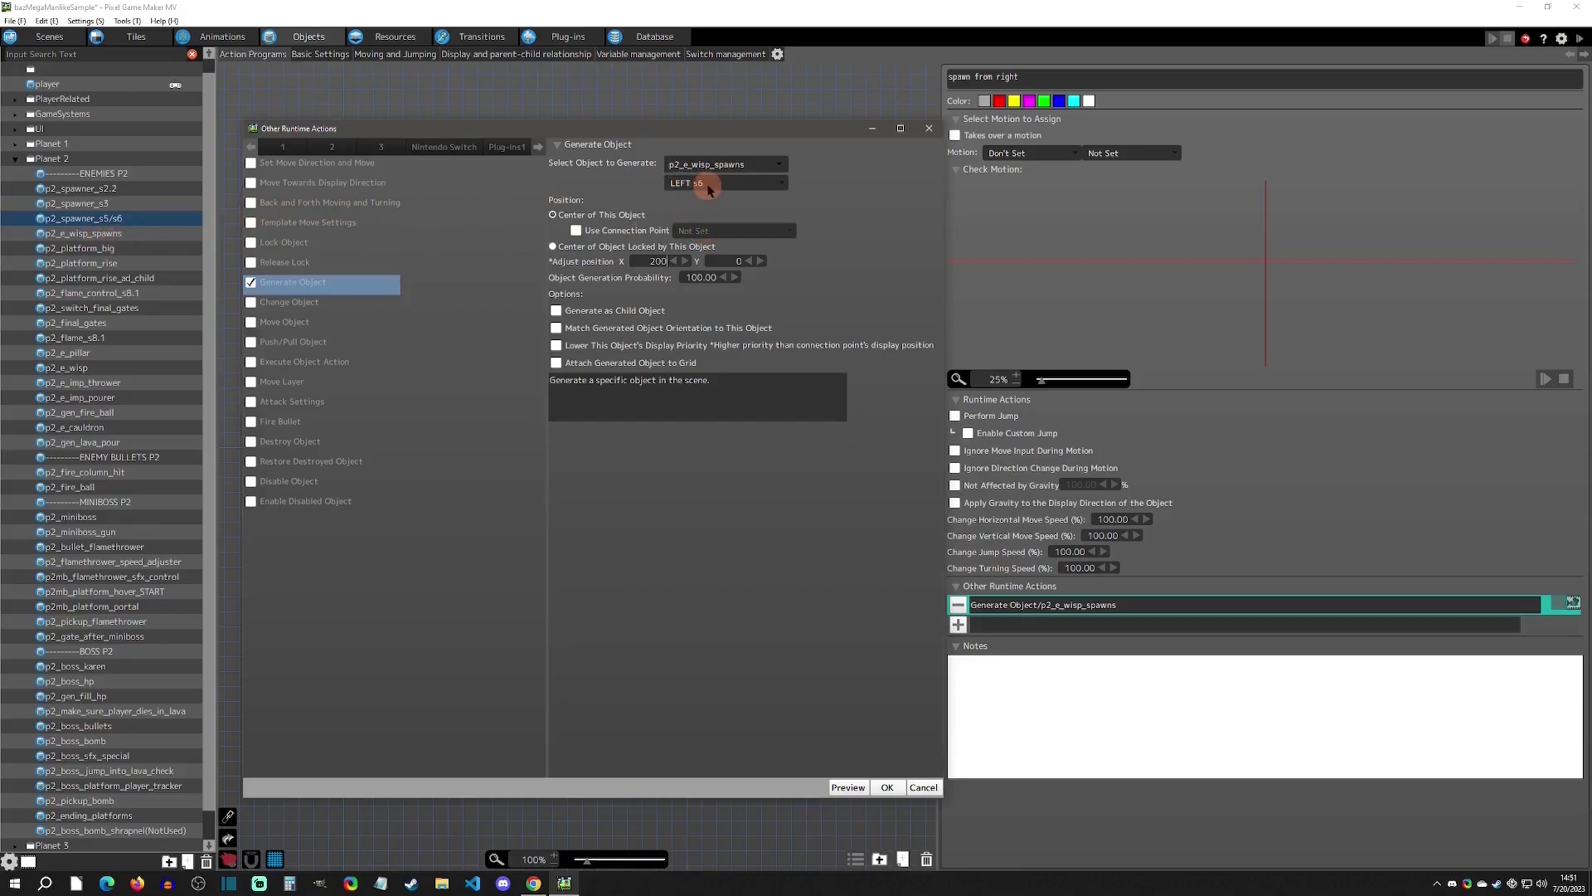
{"action": "left_click", "coordinate": [929, 128]}
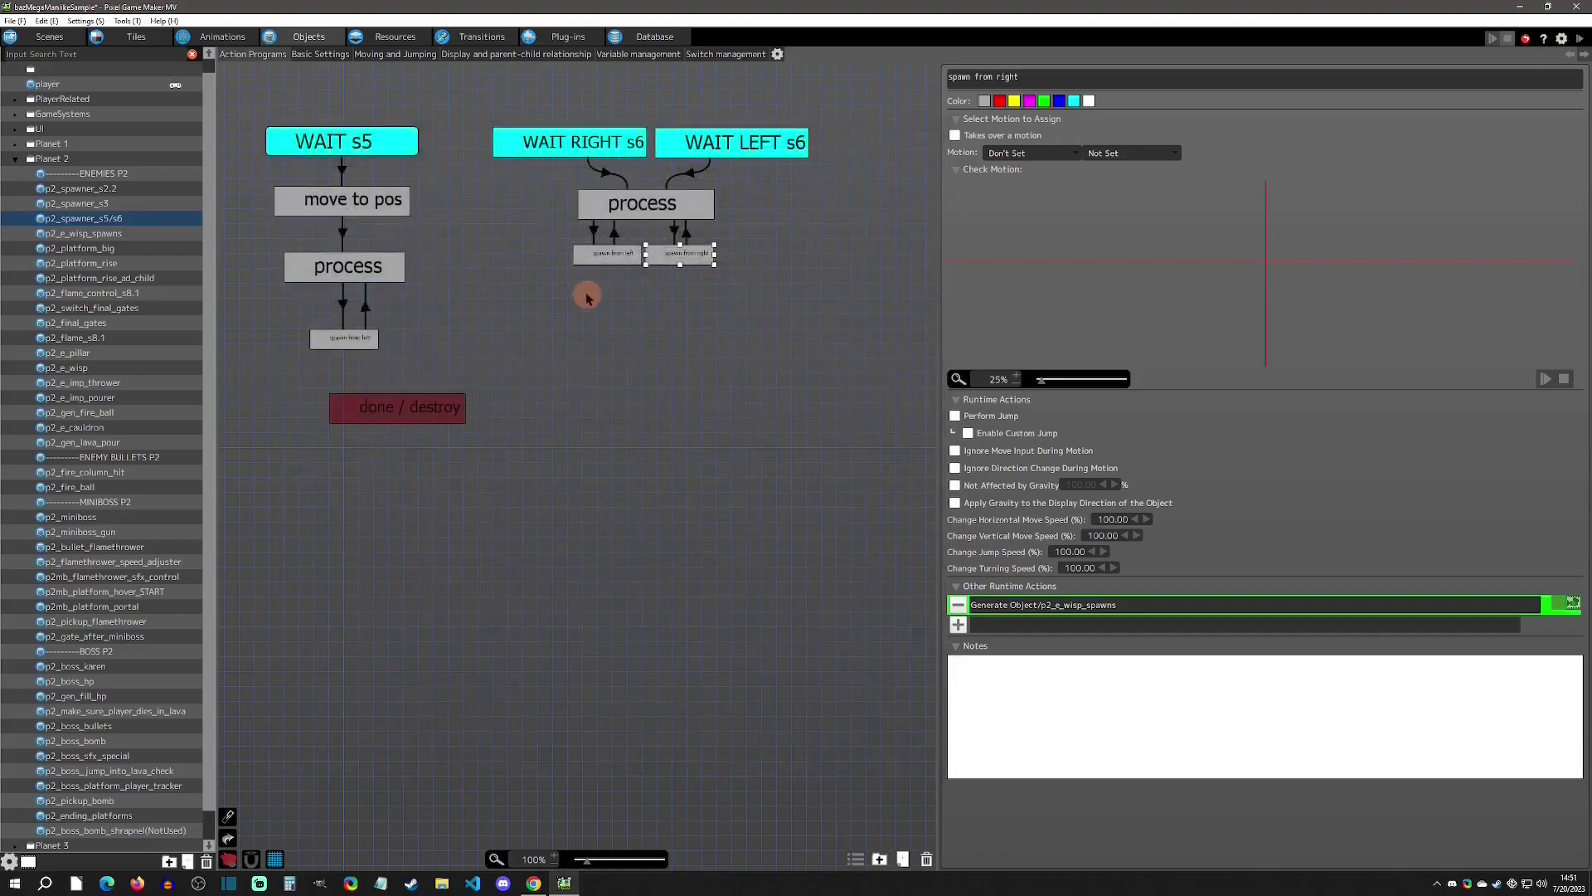
{"action": "left_click", "coordinate": [608, 253]}
{"action": "double_click", "coordinate": [1078, 605]}
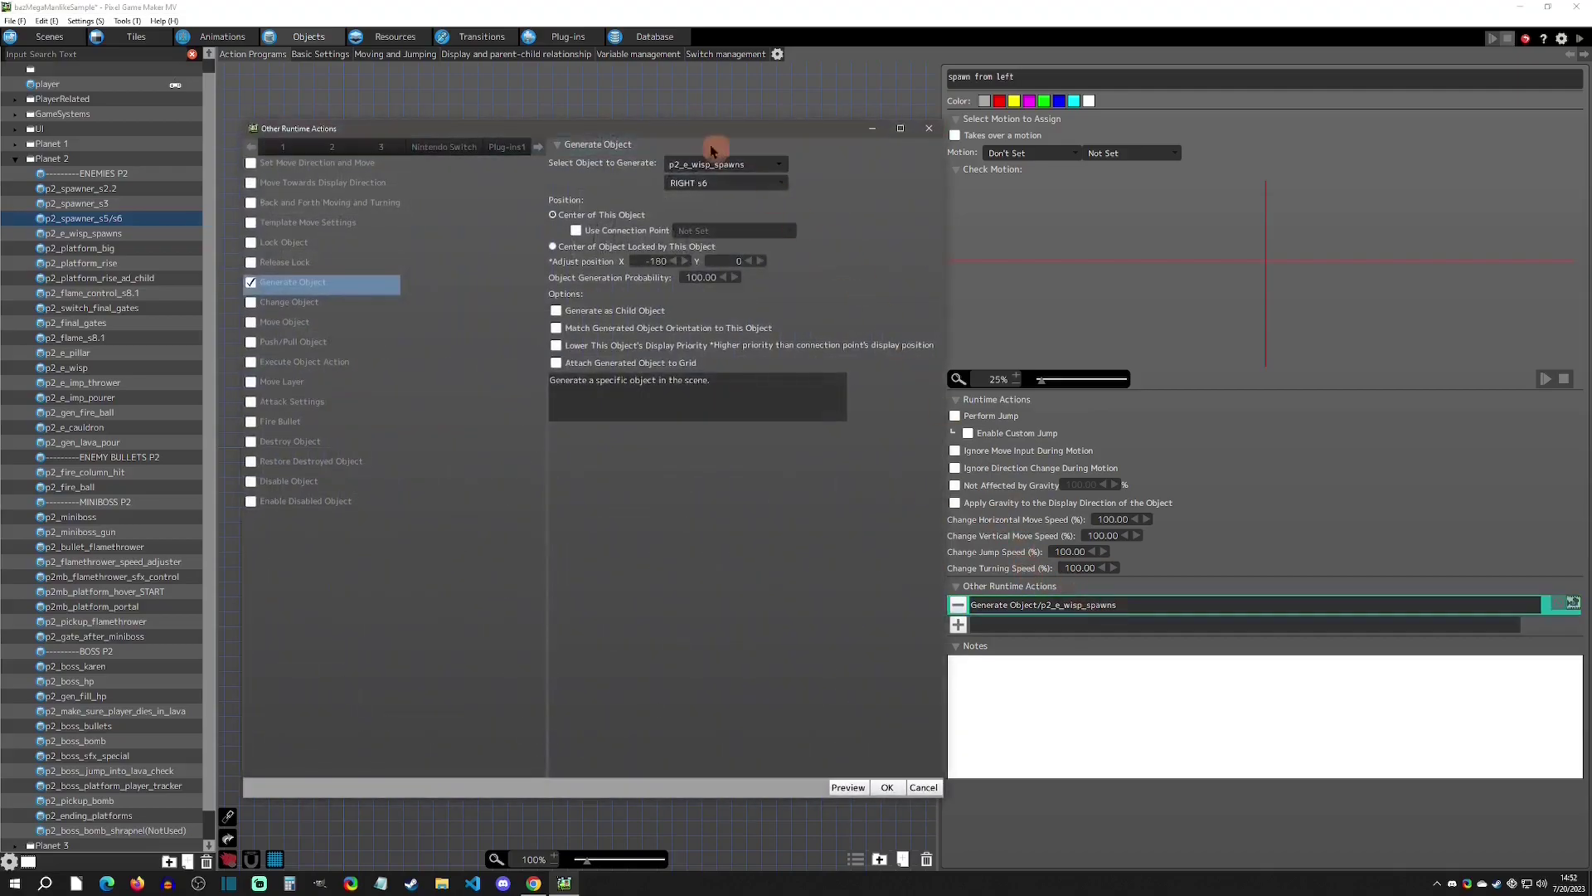
{"action": "left_click", "coordinate": [928, 128]}
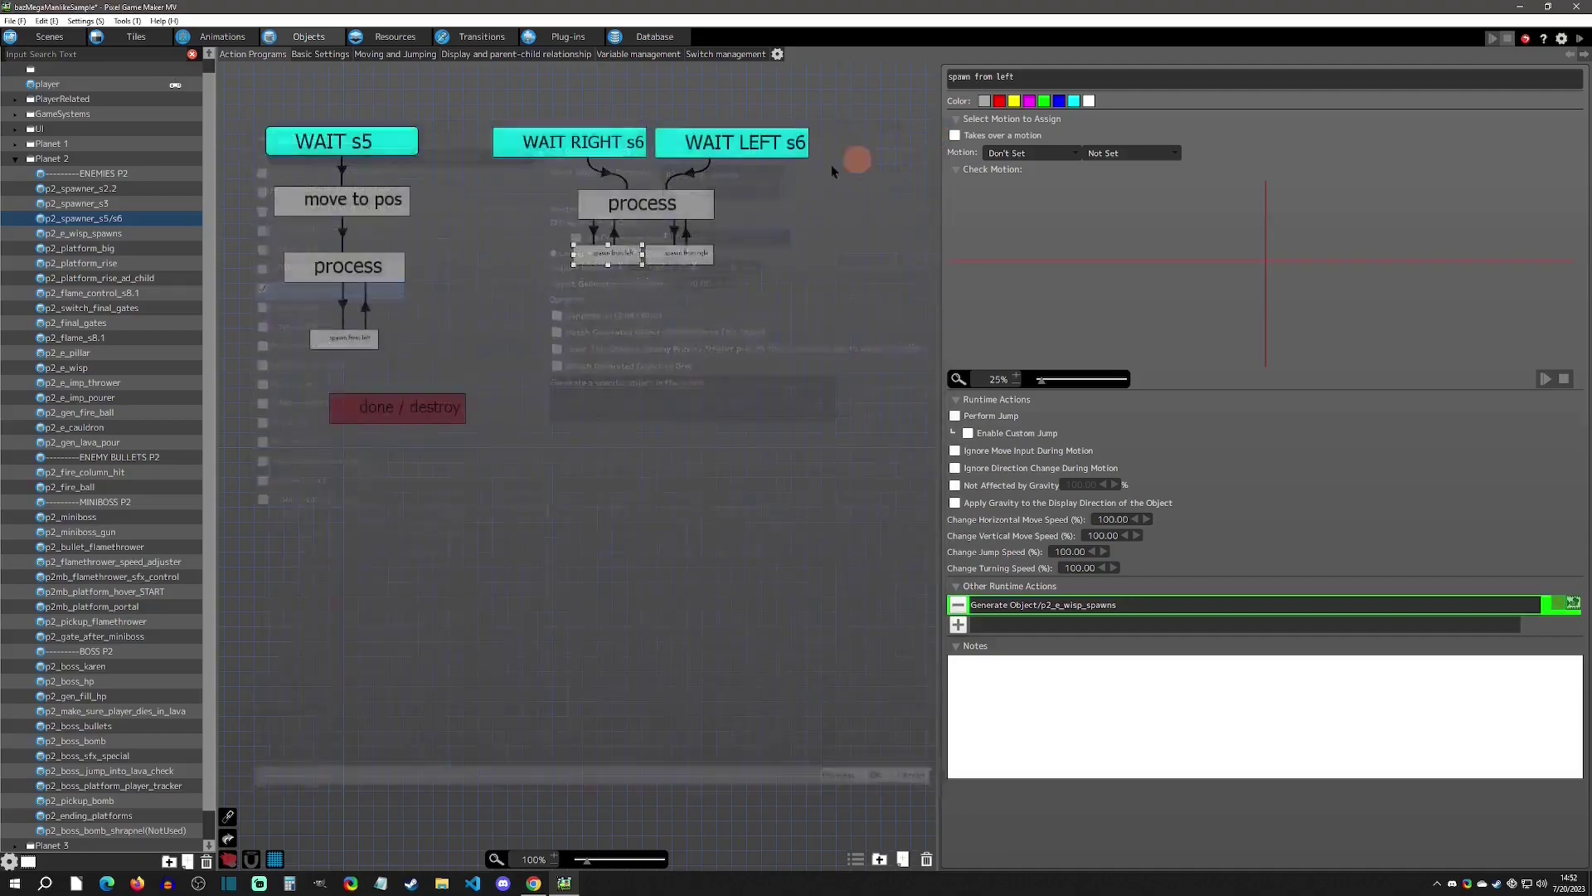
Inspect the random Y Coordinate Position change in the RIGHT s6 action of p2_e_wisp_spawns
{"action": "left_click", "coordinate": [99, 233]}
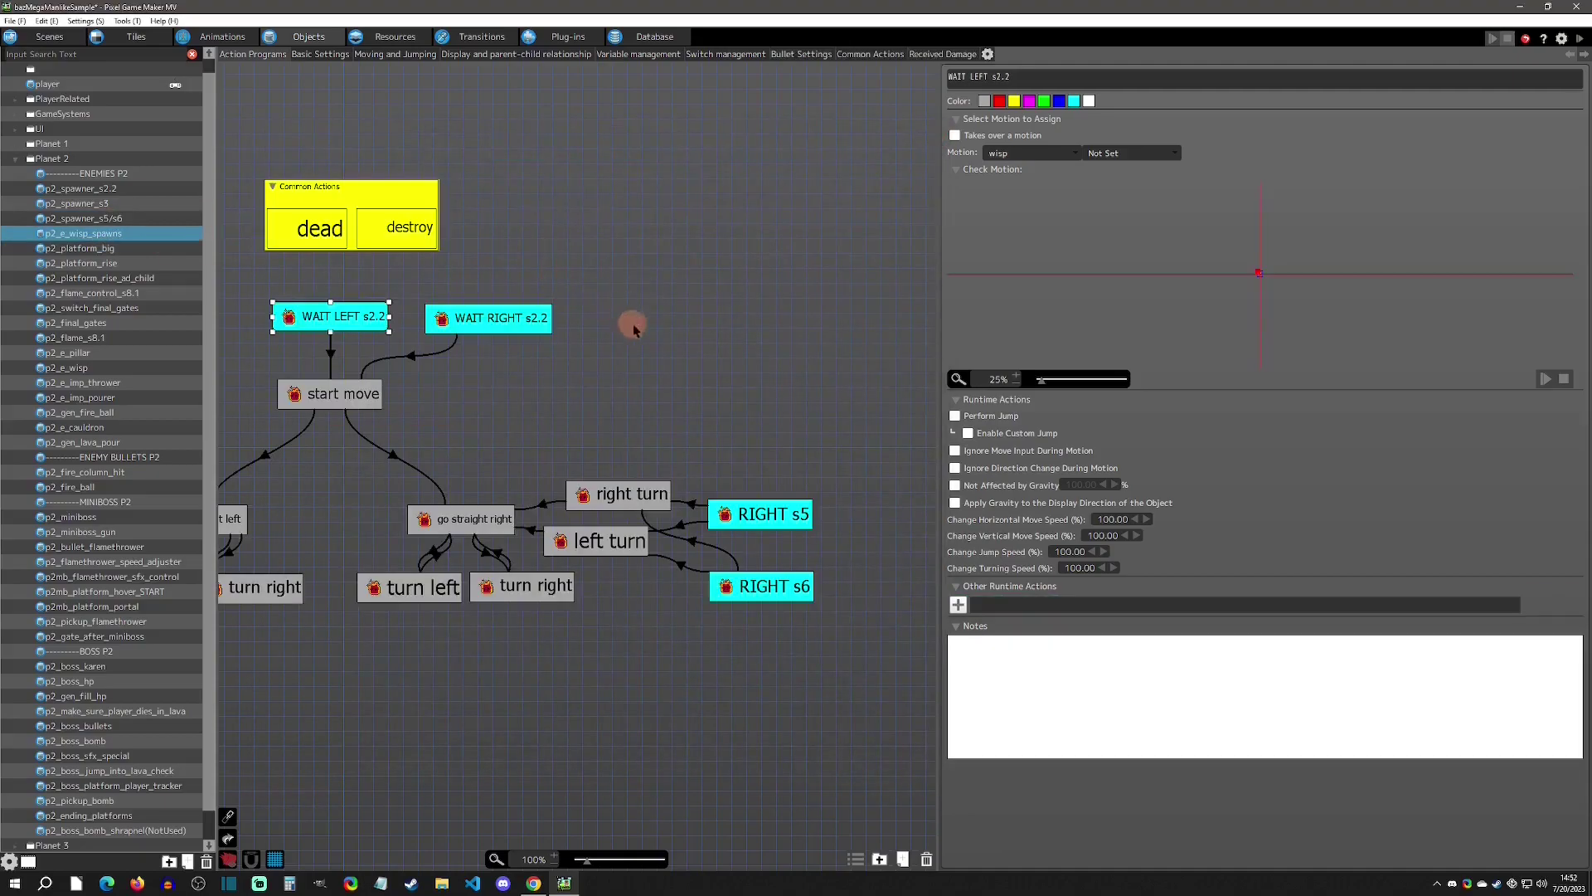
{"action": "left_click", "coordinate": [786, 587]}
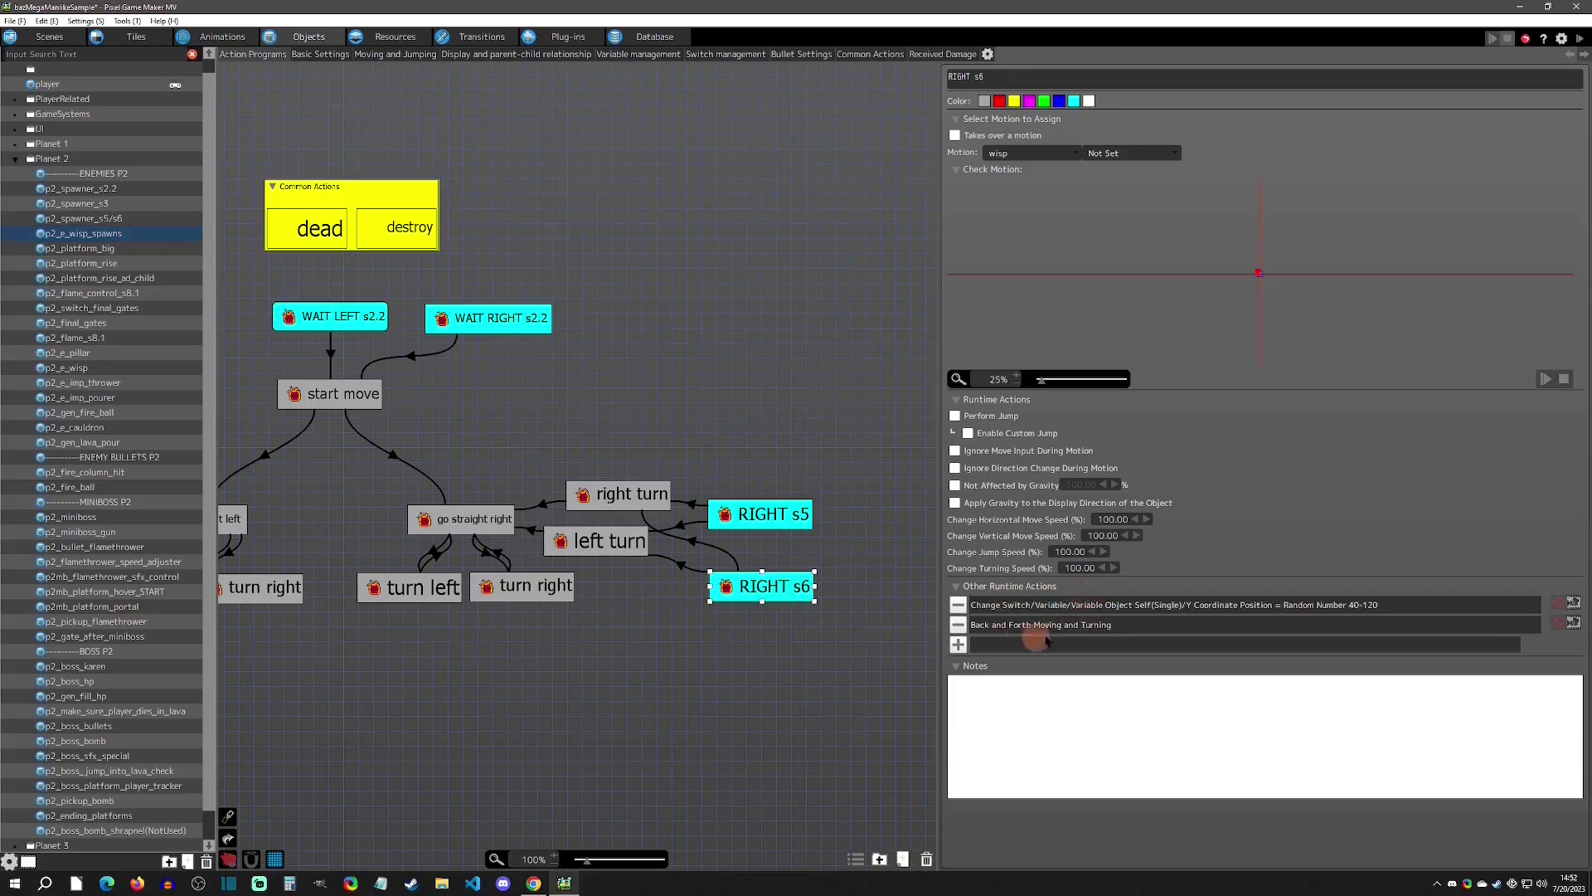
{"action": "double_click", "coordinate": [1257, 604]}
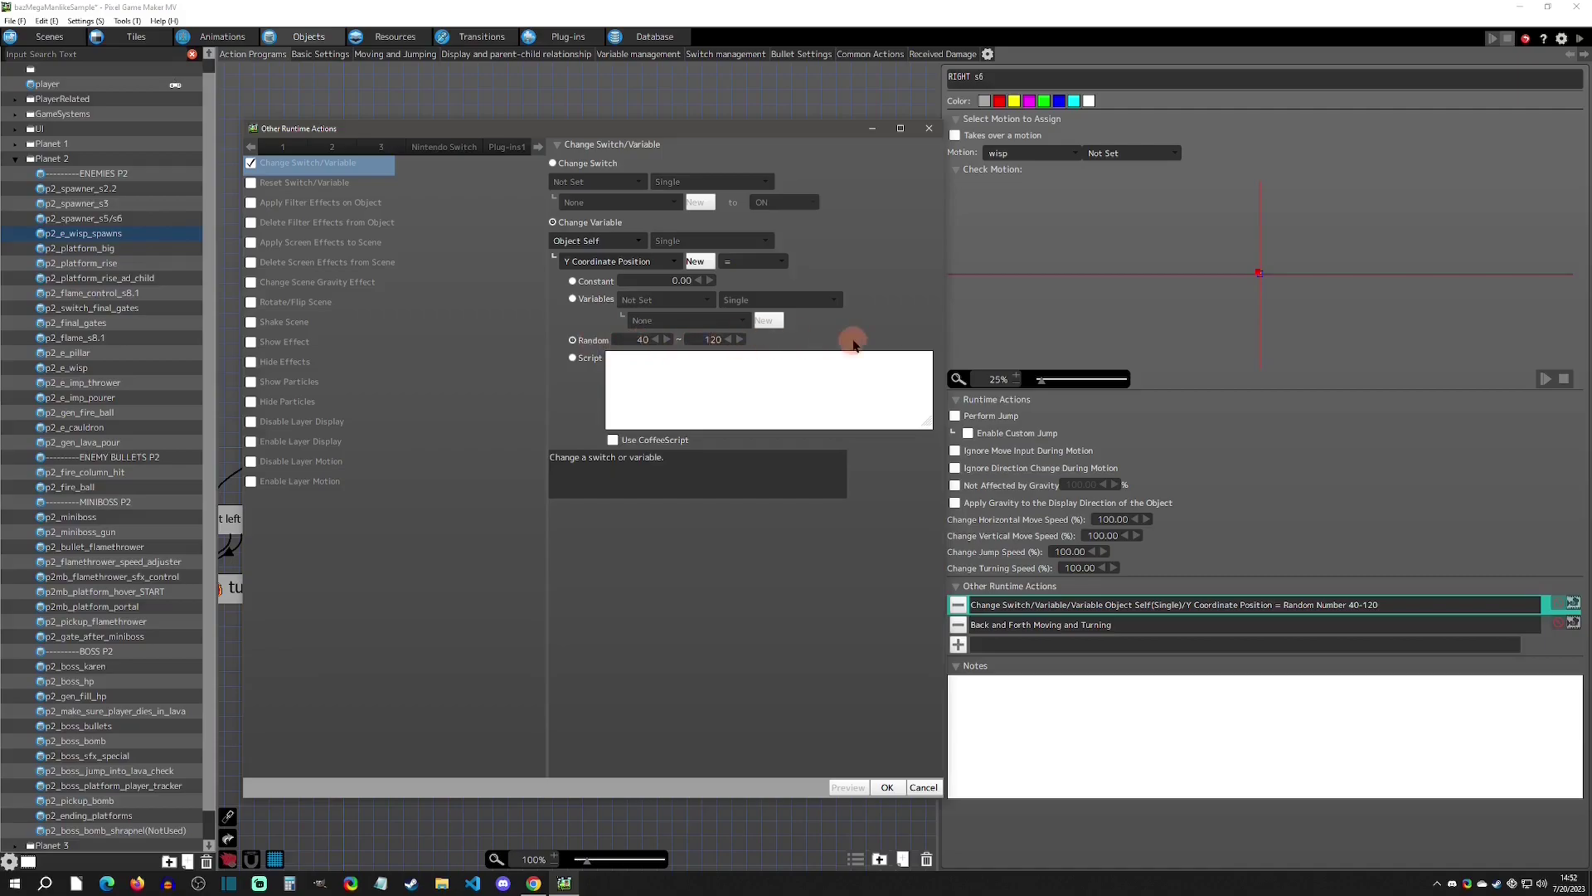
{"action": "left_click", "coordinate": [928, 130]}
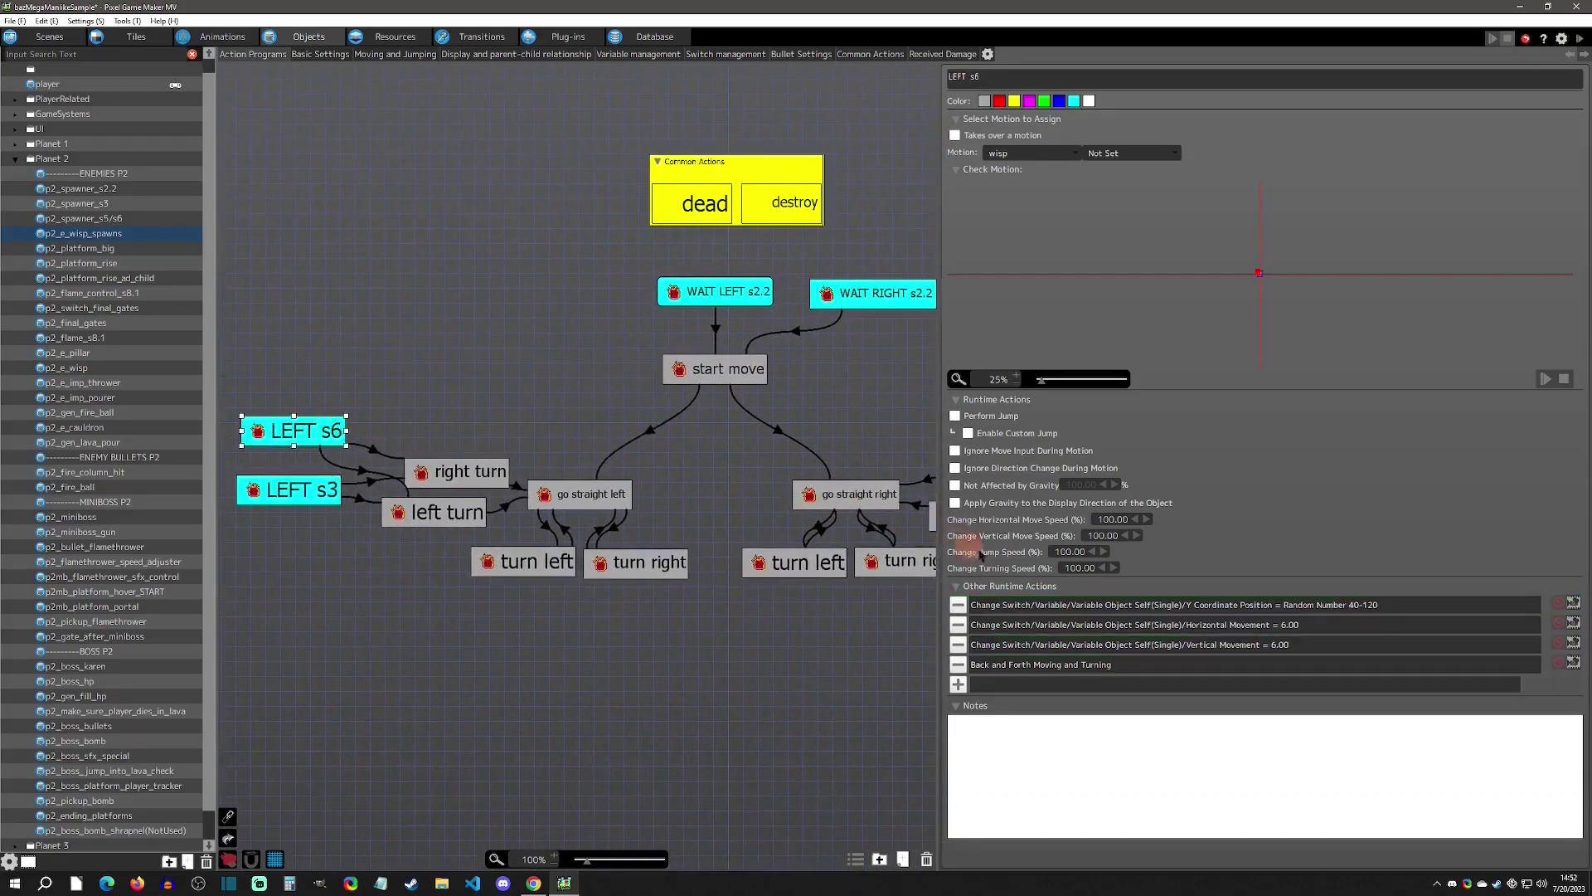
Inspect the random Y Coordinate Position change in the LEFT s6 action and review the spawner's placement in the scene
{"action": "double_click", "coordinate": [1277, 603]}
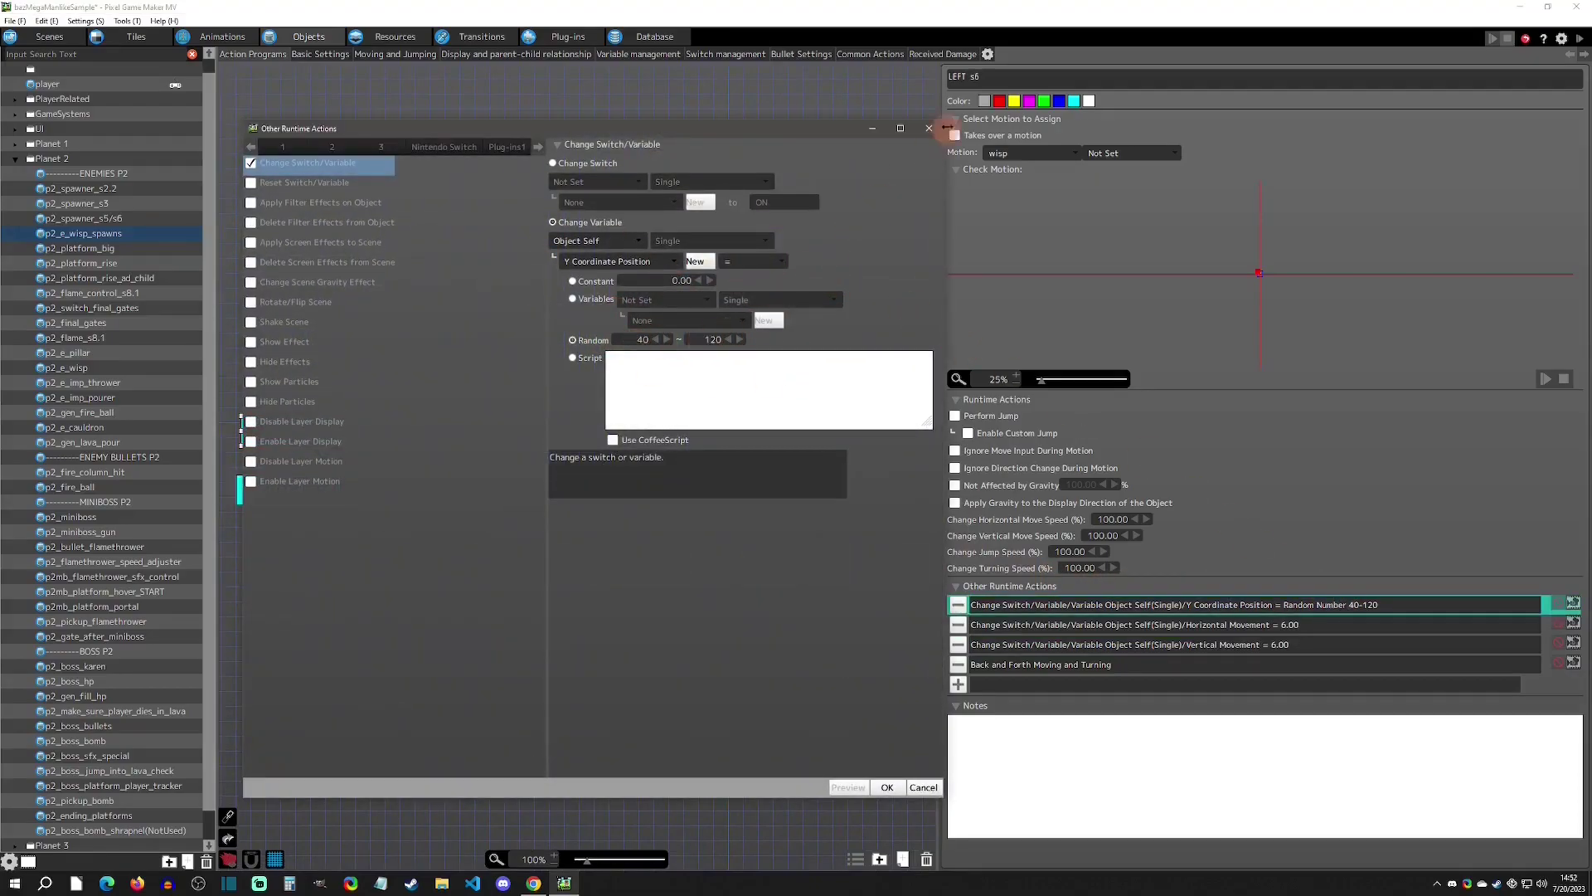
{"action": "left_click", "coordinate": [929, 128]}
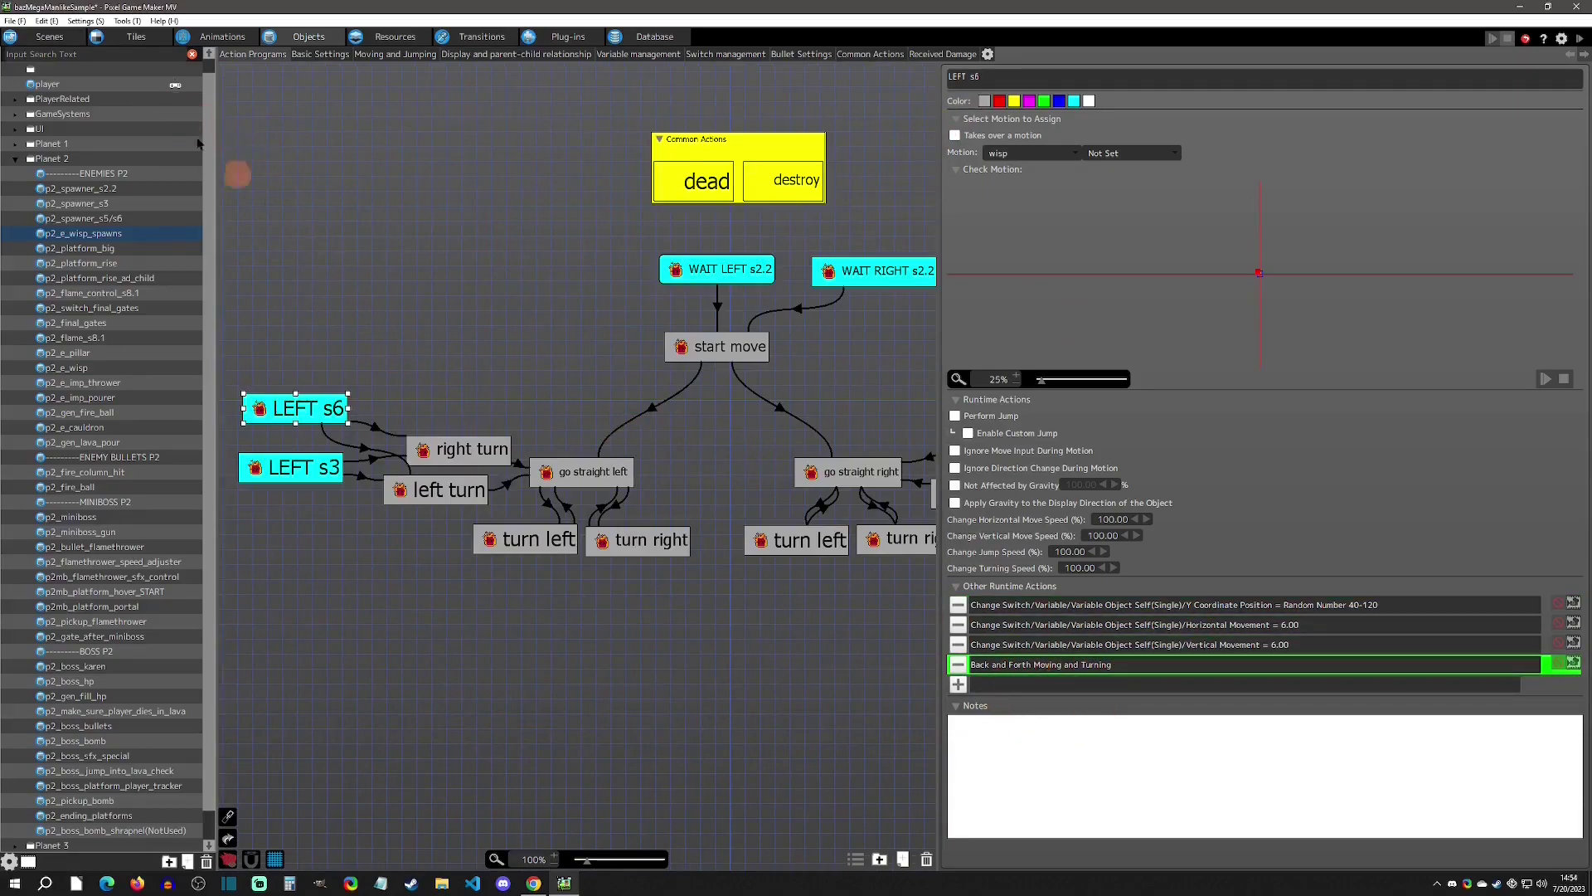
{"action": "left_click", "coordinate": [49, 37]}
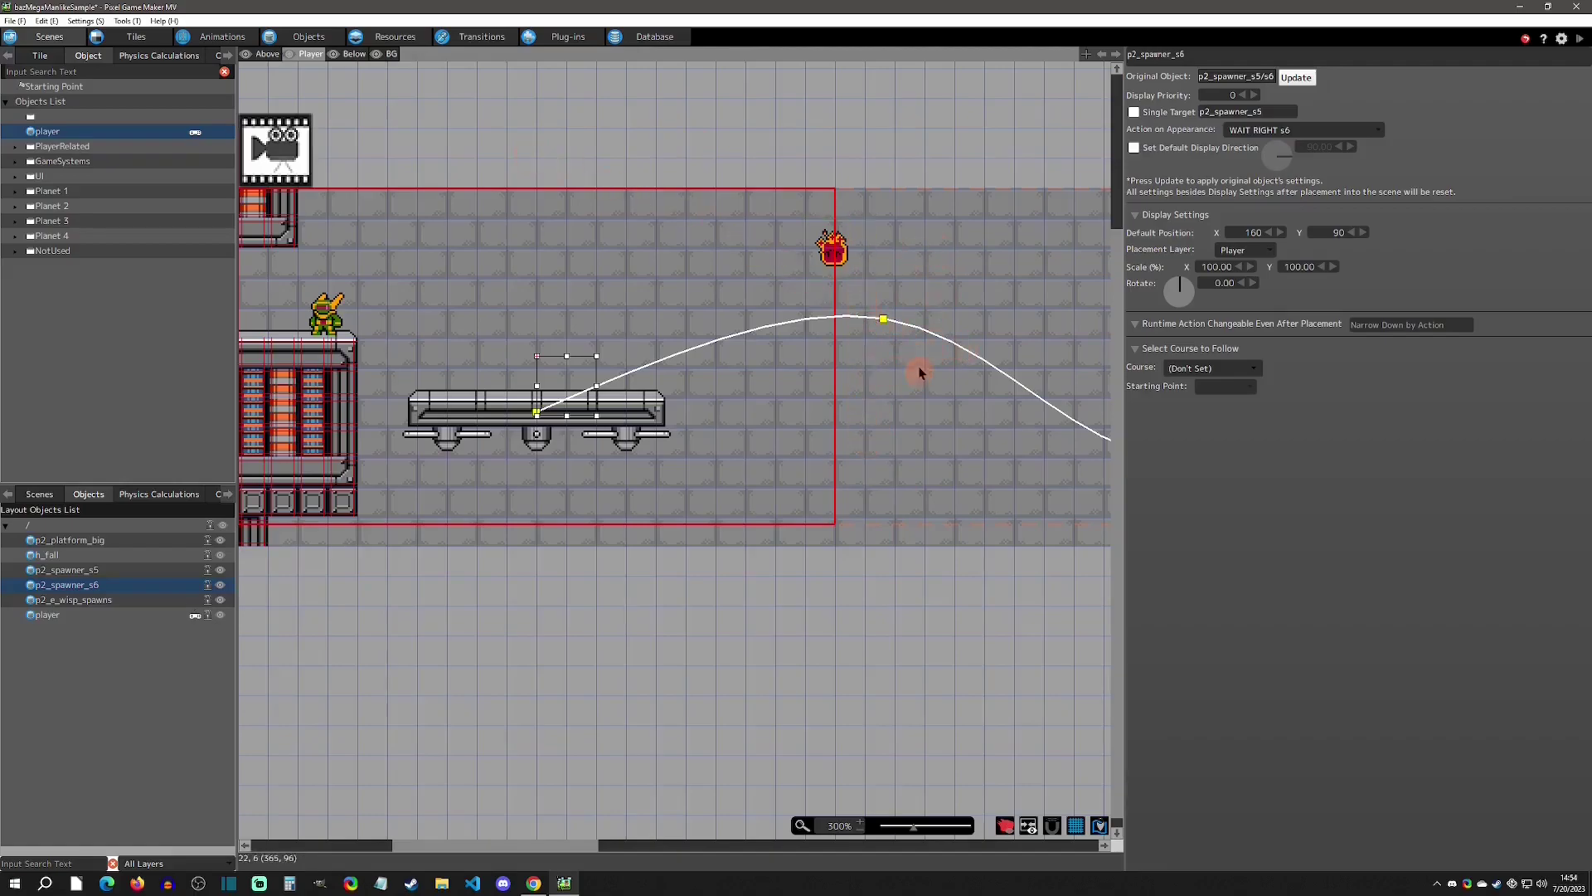
{"action": "left_click", "coordinate": [307, 36]}
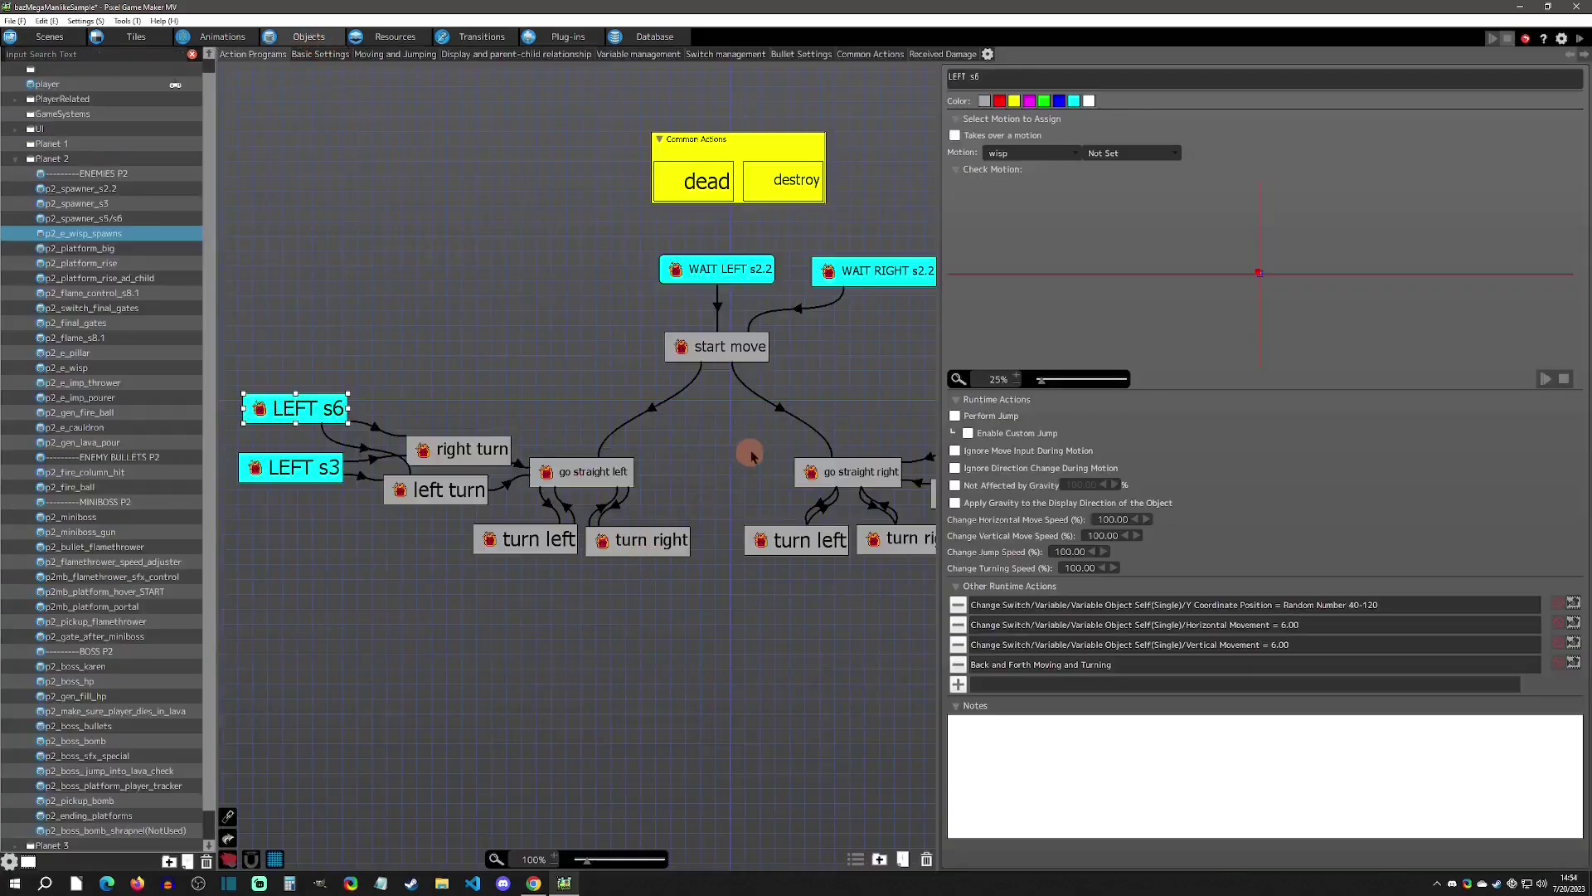
Review the action program of p2_spawner_s5/s6 and the runtime actions of RIGHT s5 in p2_e_wisp_spawns
{"action": "left_click", "coordinate": [83, 203]}
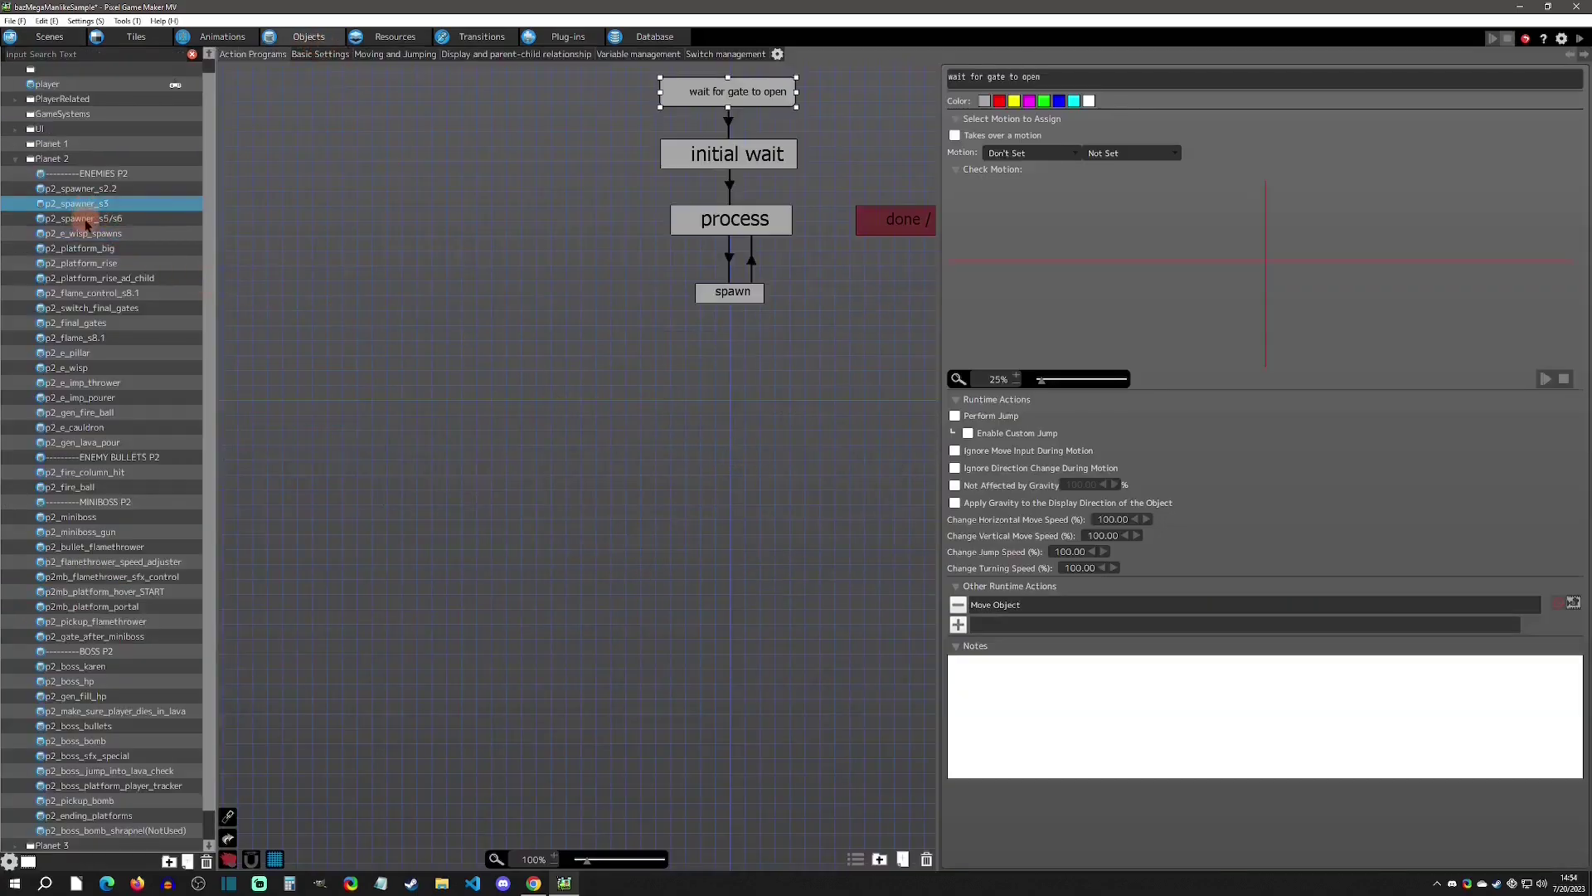
{"action": "left_click", "coordinate": [86, 219]}
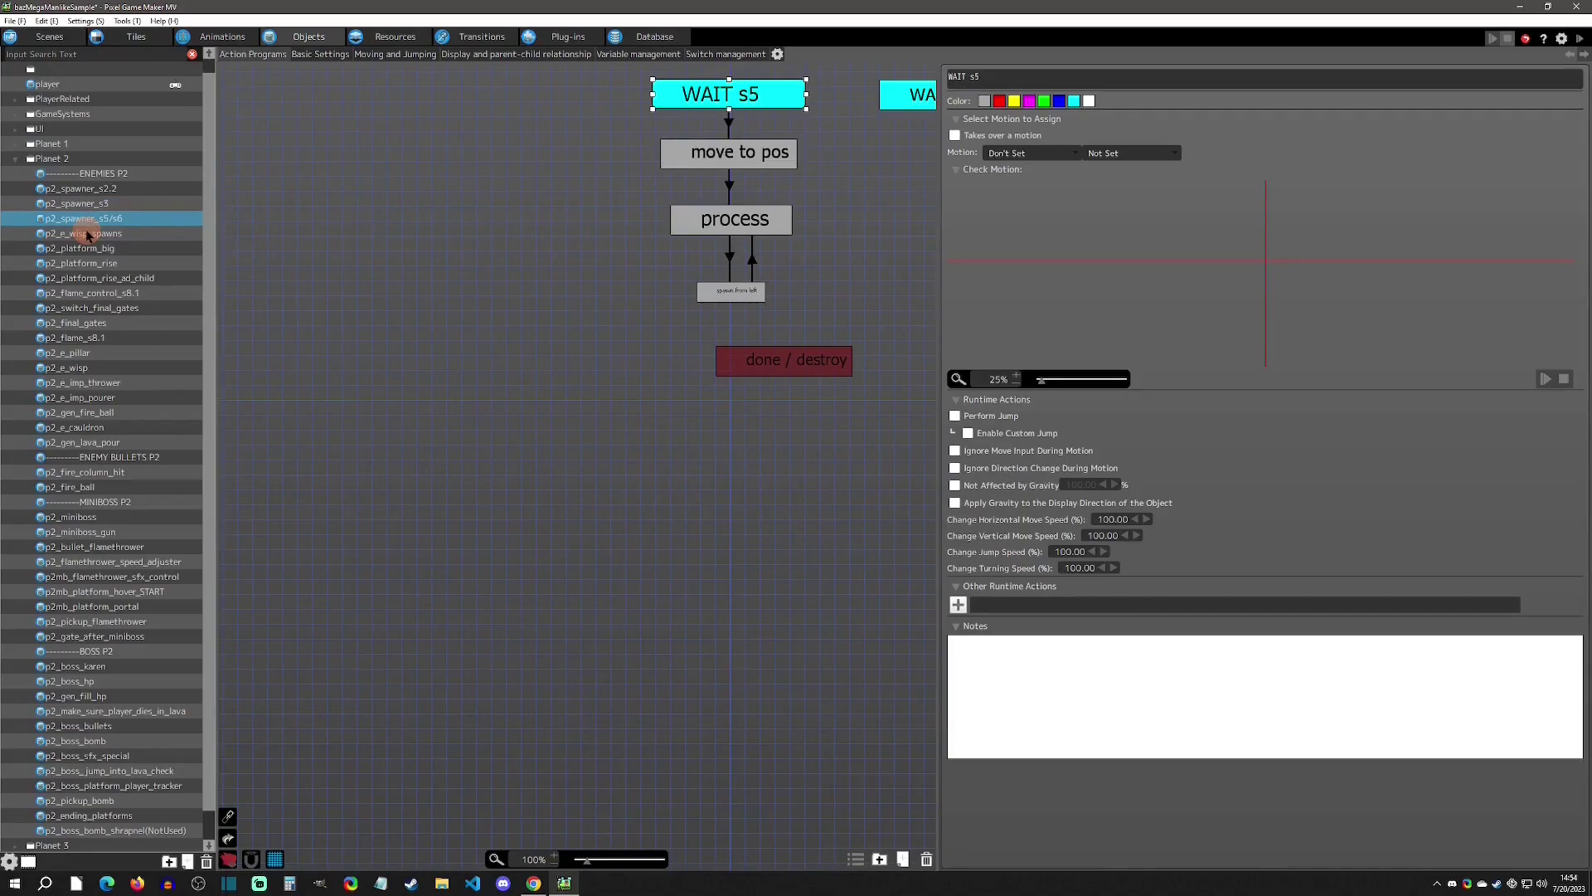
{"action": "middle_click_drag", "start_coordinate": [888, 167], "coordinate": [562, 354]}
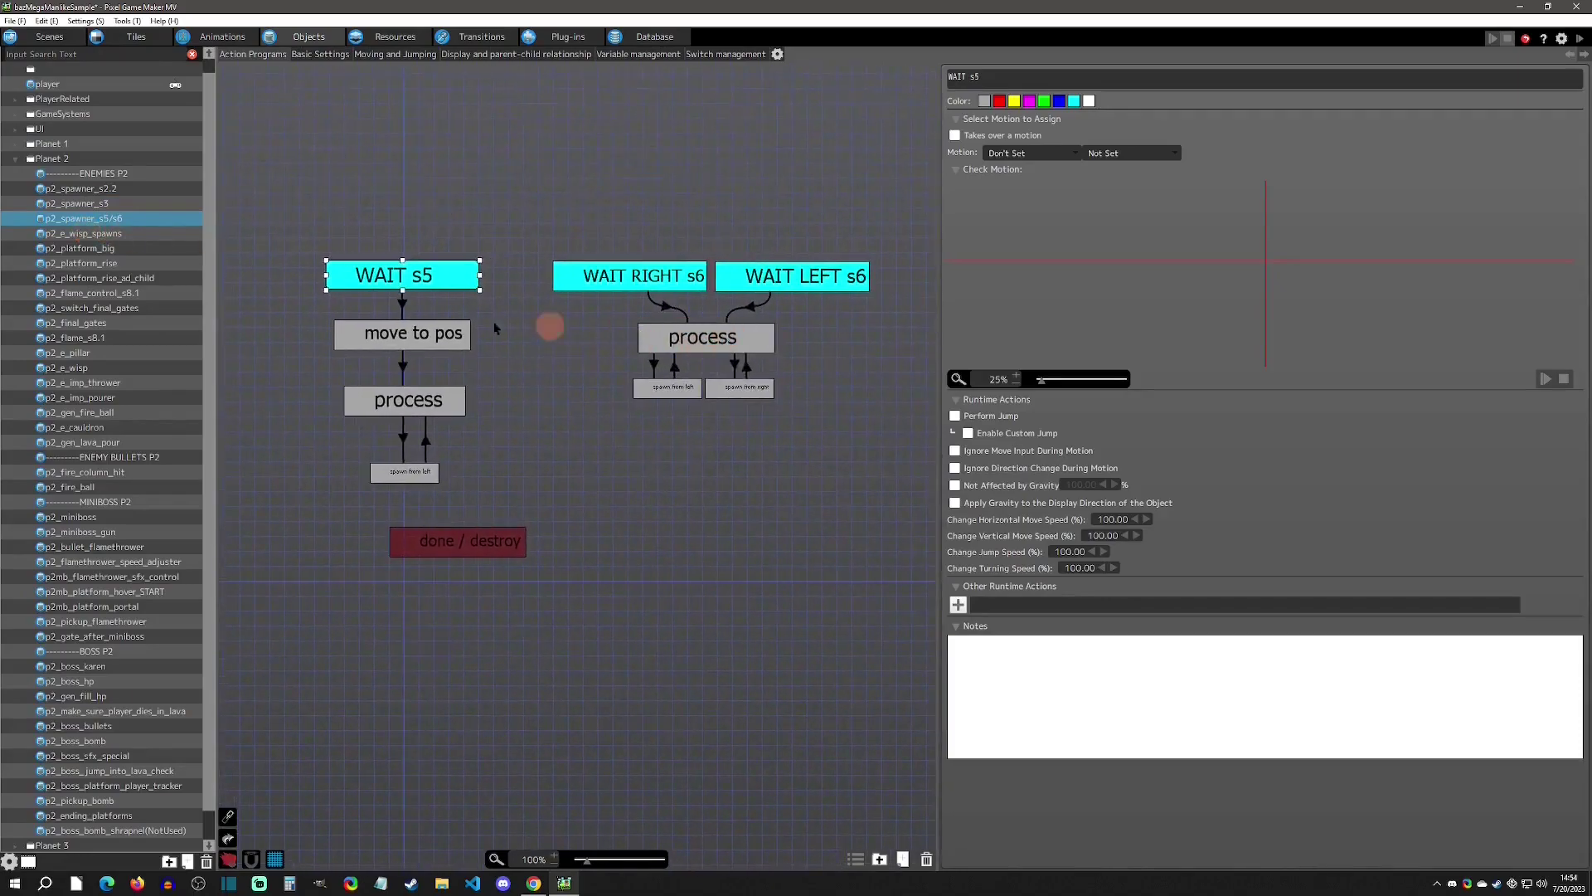
{"action": "left_click", "coordinate": [116, 234]}
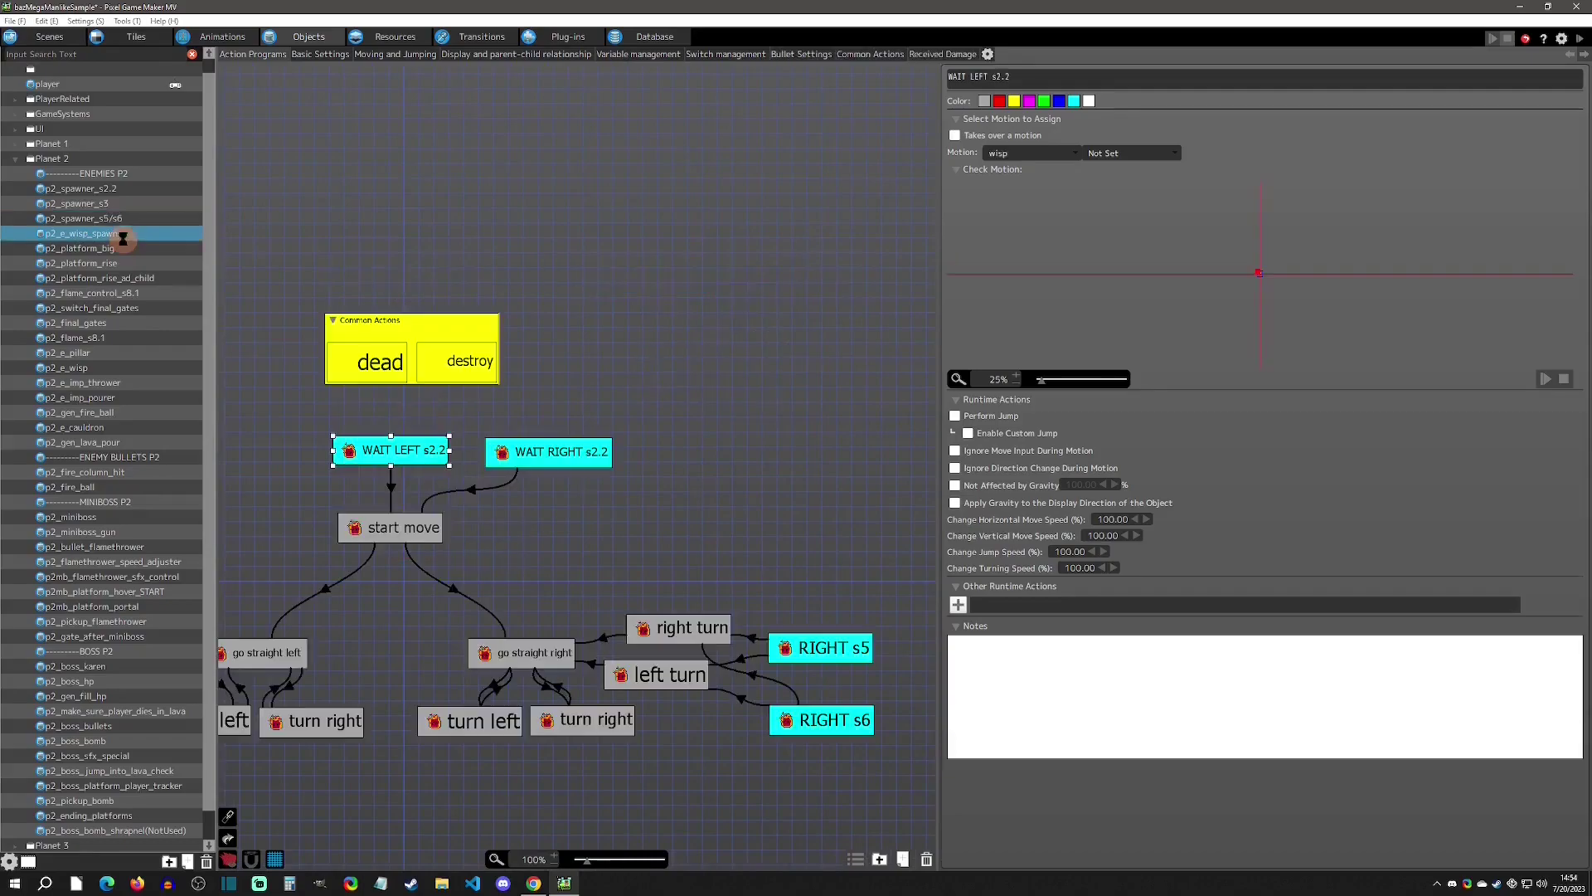
{"action": "left_click", "coordinate": [806, 657]}
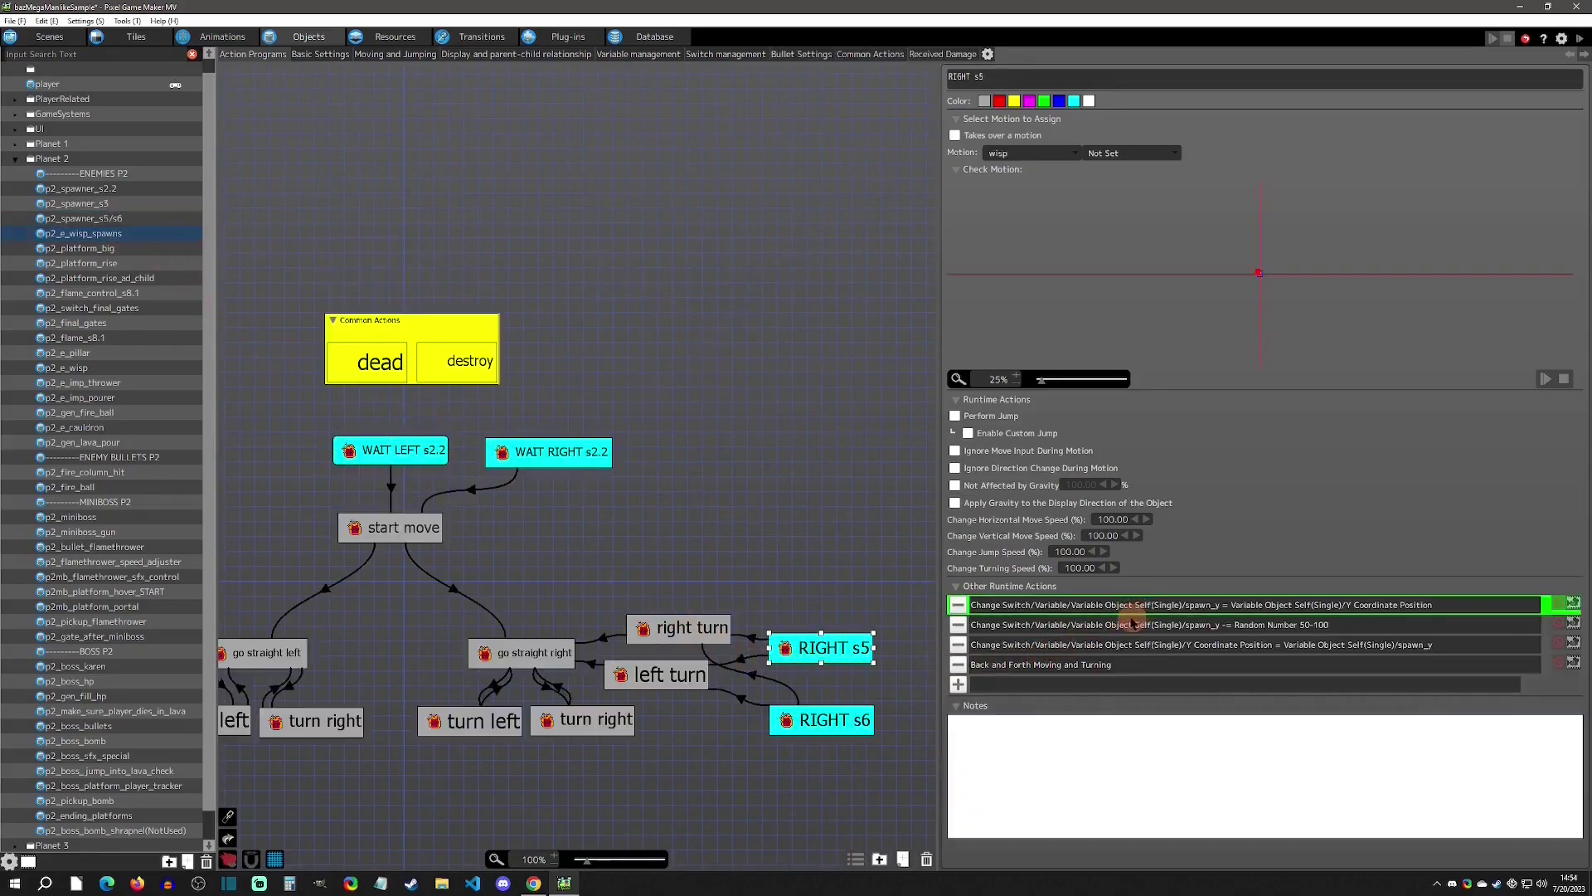